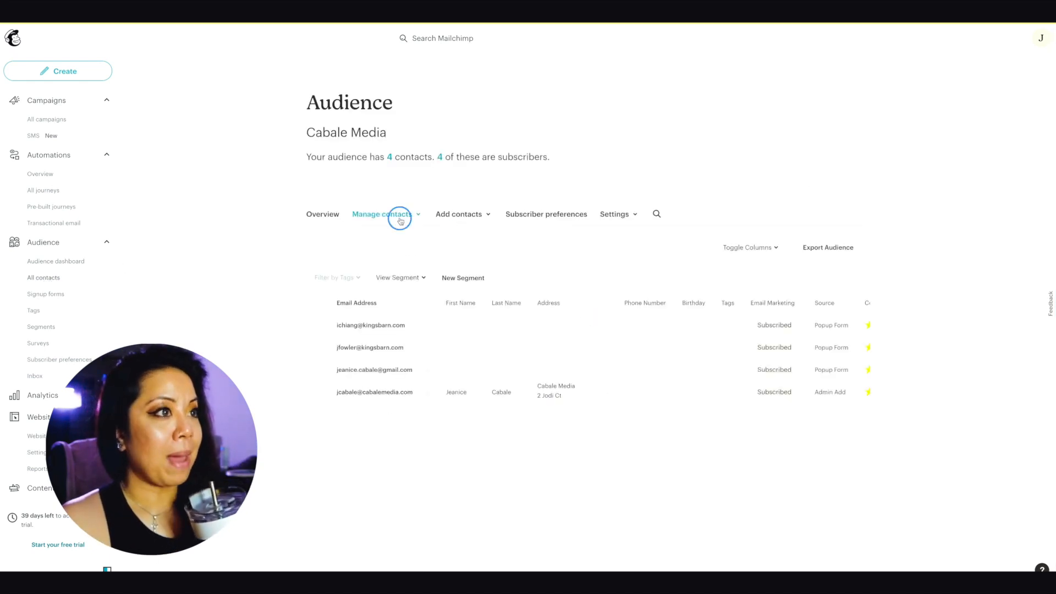
Step: Start importing contacts into the audience with the Upload a file method
{"action": "left_click", "coordinate": [401, 216]}
{"action": "left_click", "coordinate": [472, 219]}
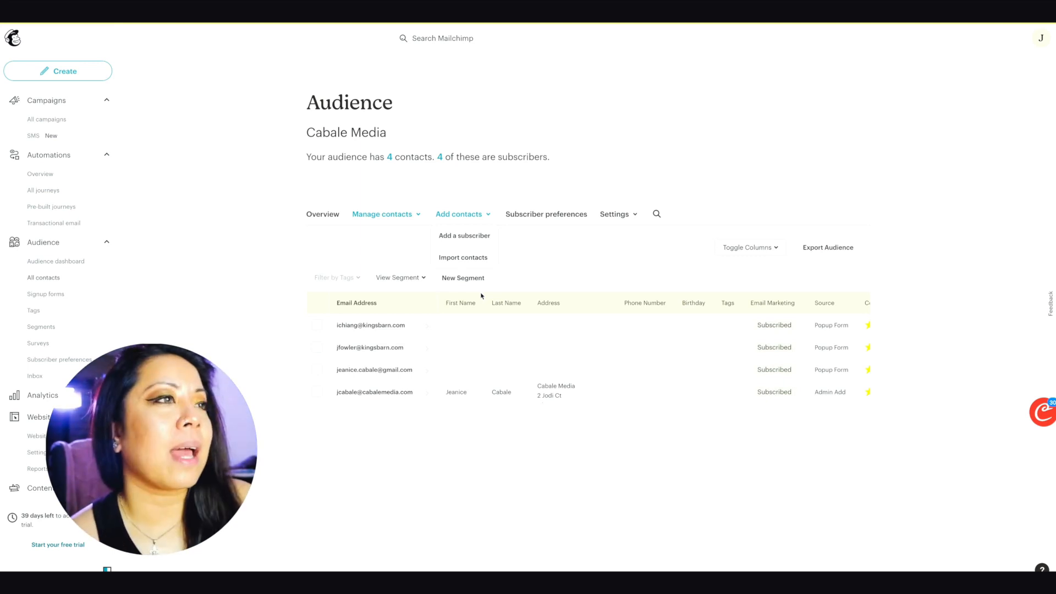
{"action": "left_click", "coordinate": [451, 260]}
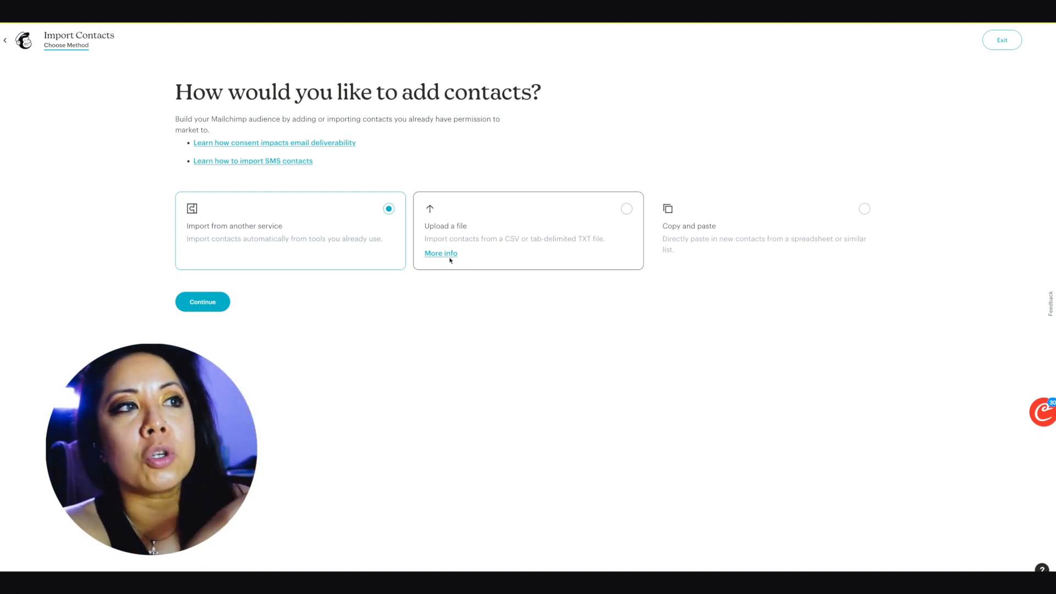
{"action": "left_click", "coordinate": [618, 208]}
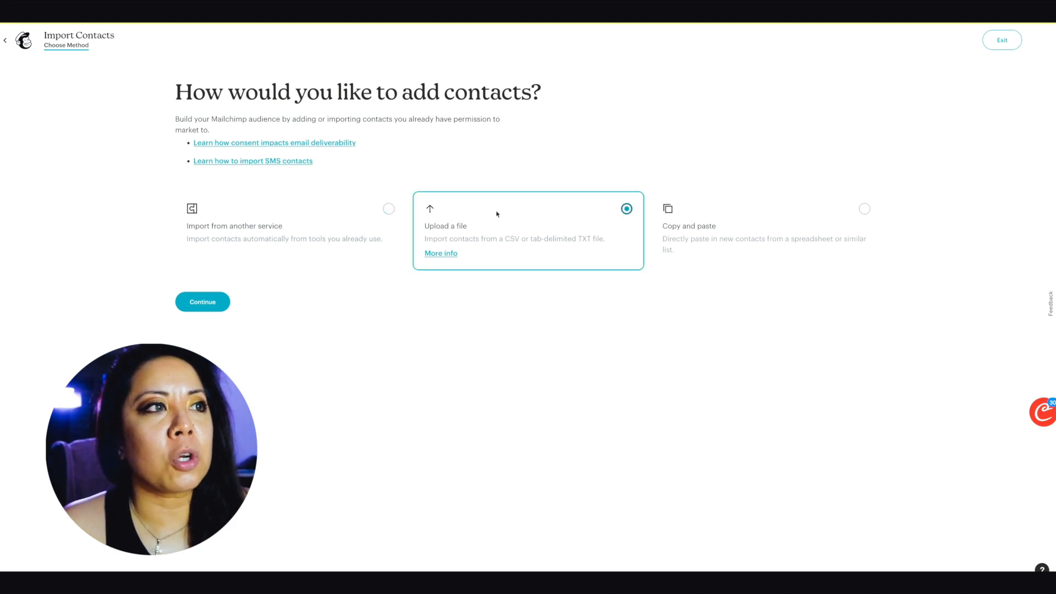
{"action": "left_click", "coordinate": [201, 304]}
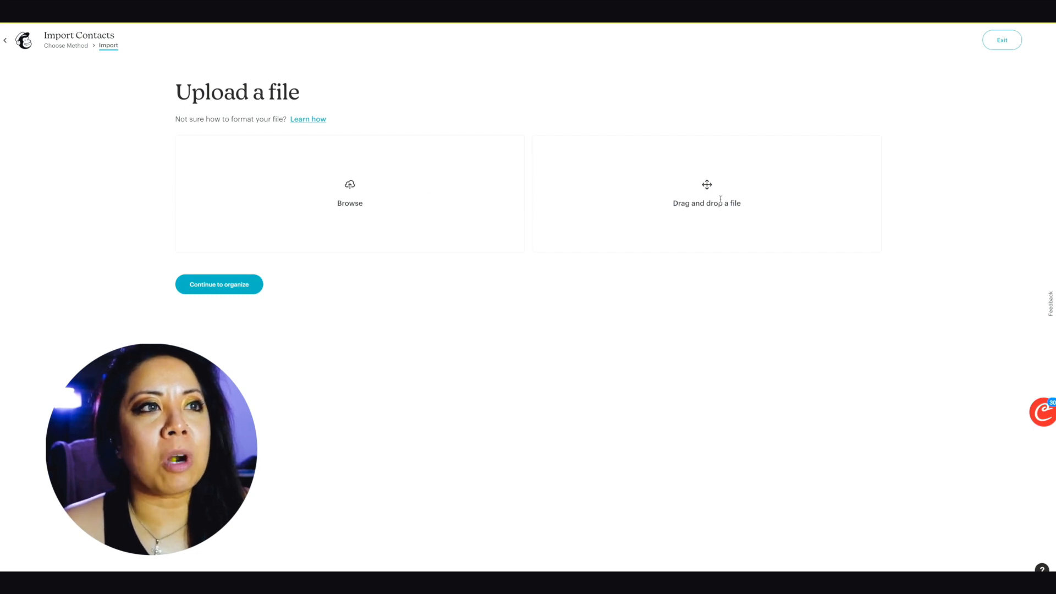
Step: Upload the Streetwear influencers .xlsx file, rejected as invalid, then open the florida_business workbook from downloads
{"action": "left_click", "coordinate": [340, 193]}
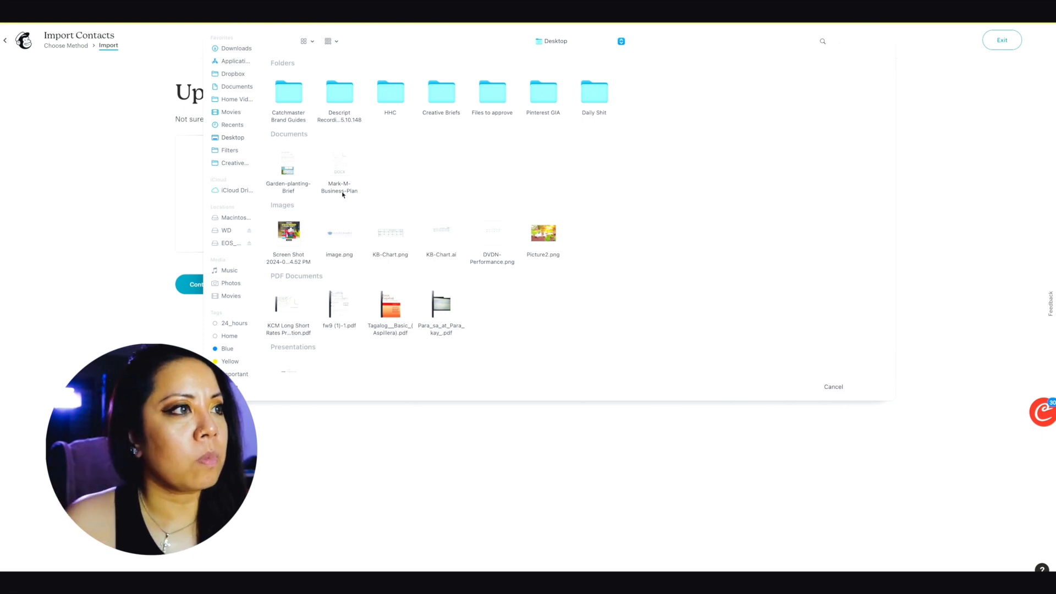
{"action": "scroll", "coordinate": [342, 194], "scroll_direction": "down", "scroll_amount": 3}
{"action": "key", "text": "super+f"}
{"action": "type", "text": "excel"}
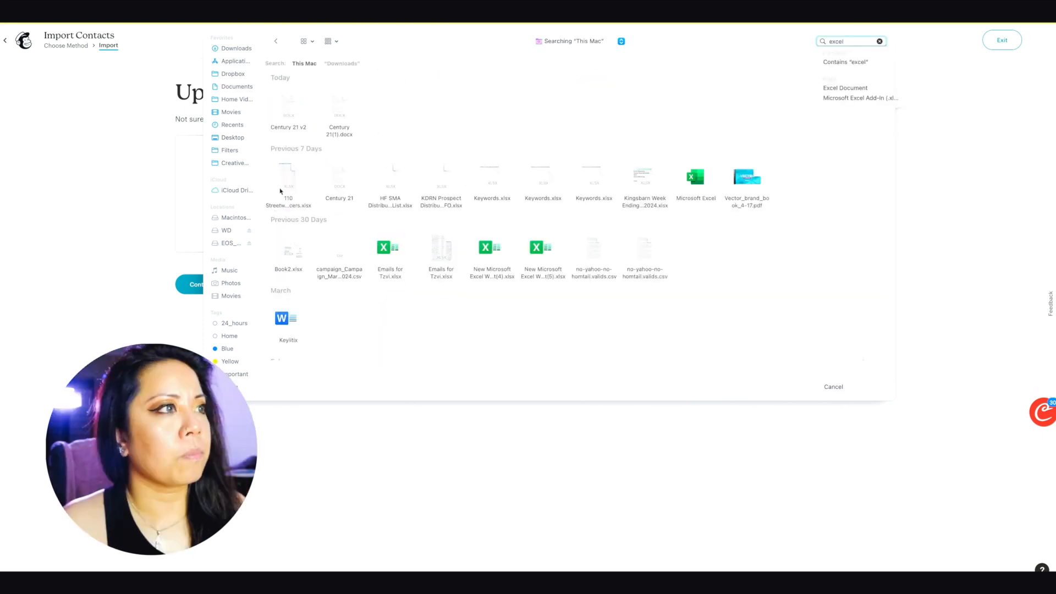
{"action": "double_click", "coordinate": [287, 184]}
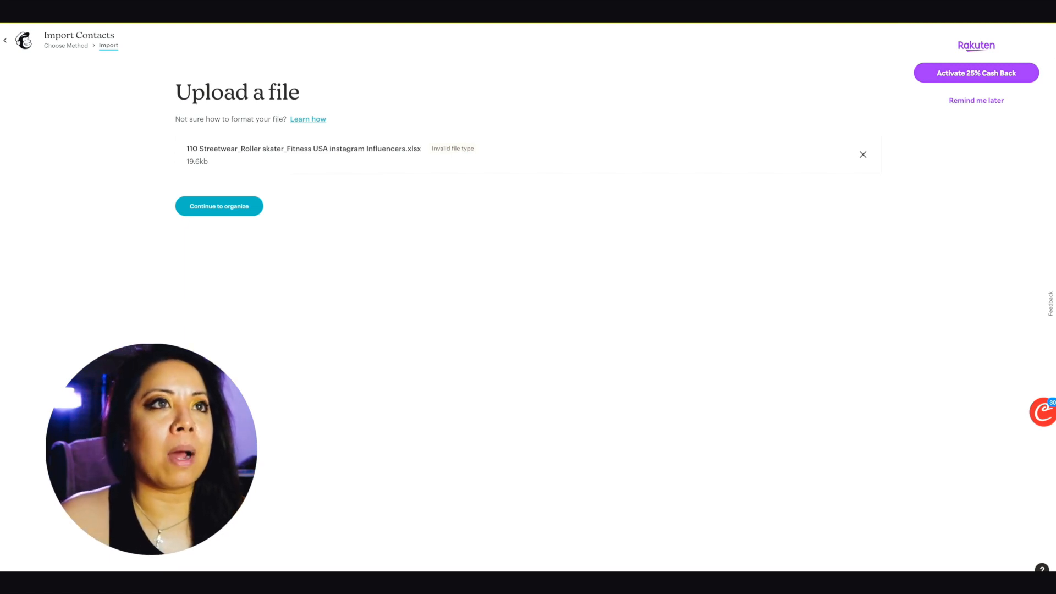
{"action": "left_click", "coordinate": [877, 4]}
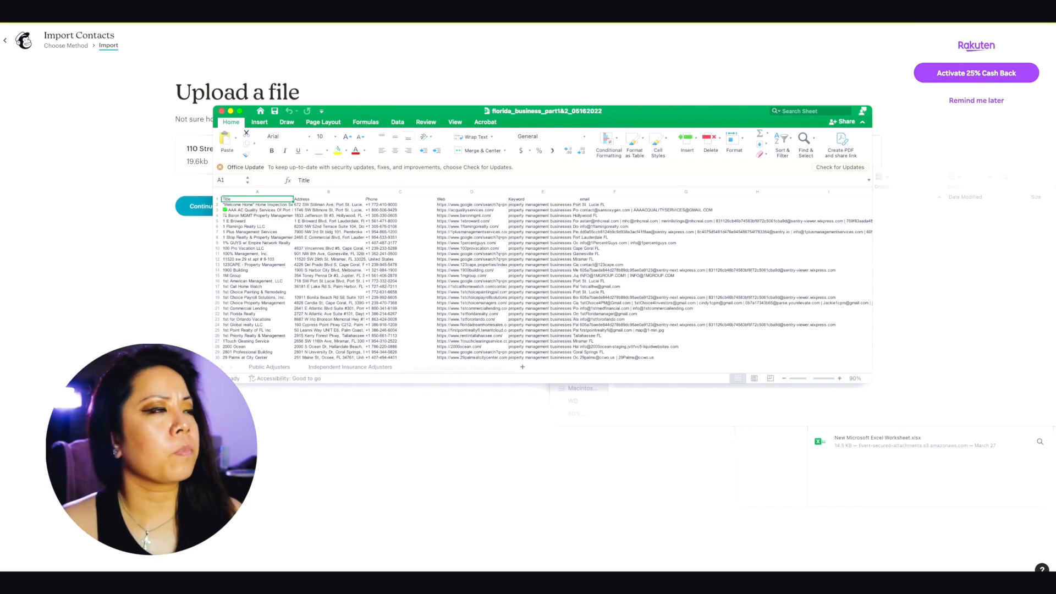
Step: Save the business workbook's active sheet to the Desktop as CSV UTF-8
{"action": "left_click", "coordinate": [23, 4]}
{"action": "left_click", "coordinate": [74, 39]}
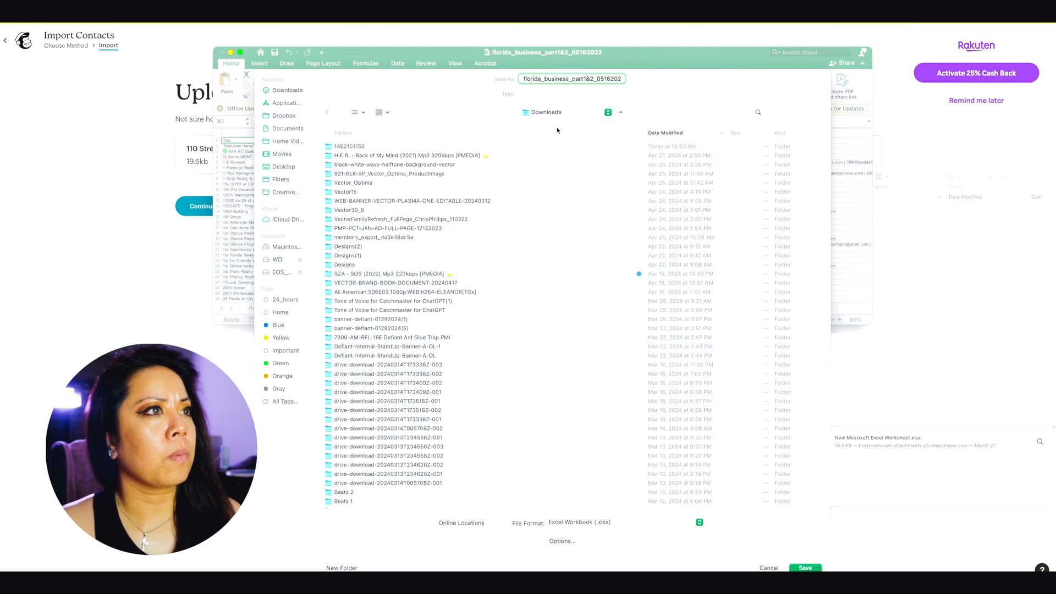
{"action": "left_click", "coordinate": [281, 167]}
{"action": "left_click", "coordinate": [660, 522]}
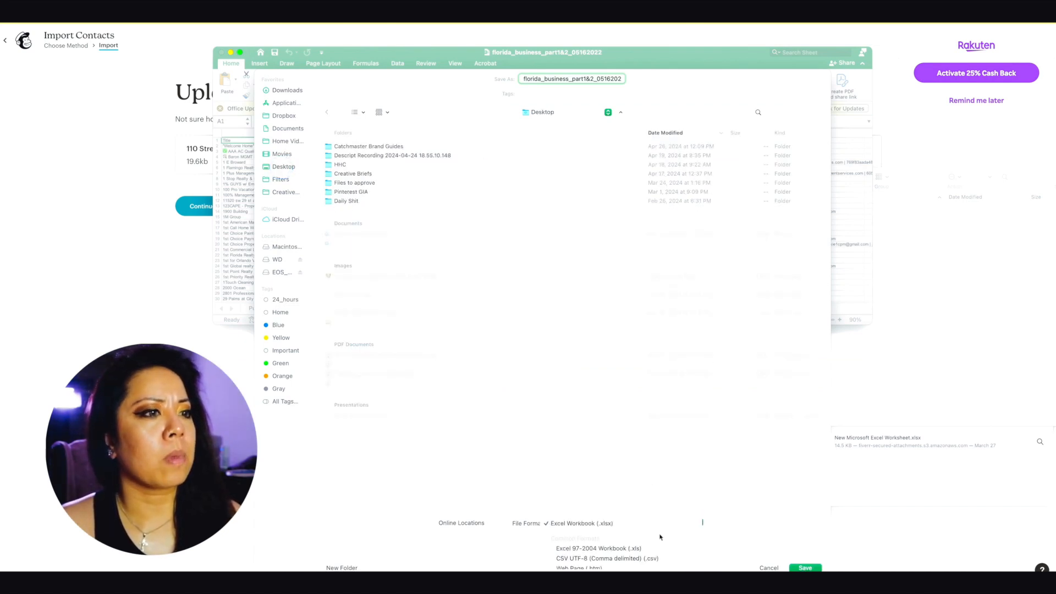
{"action": "left_click", "coordinate": [632, 558]}
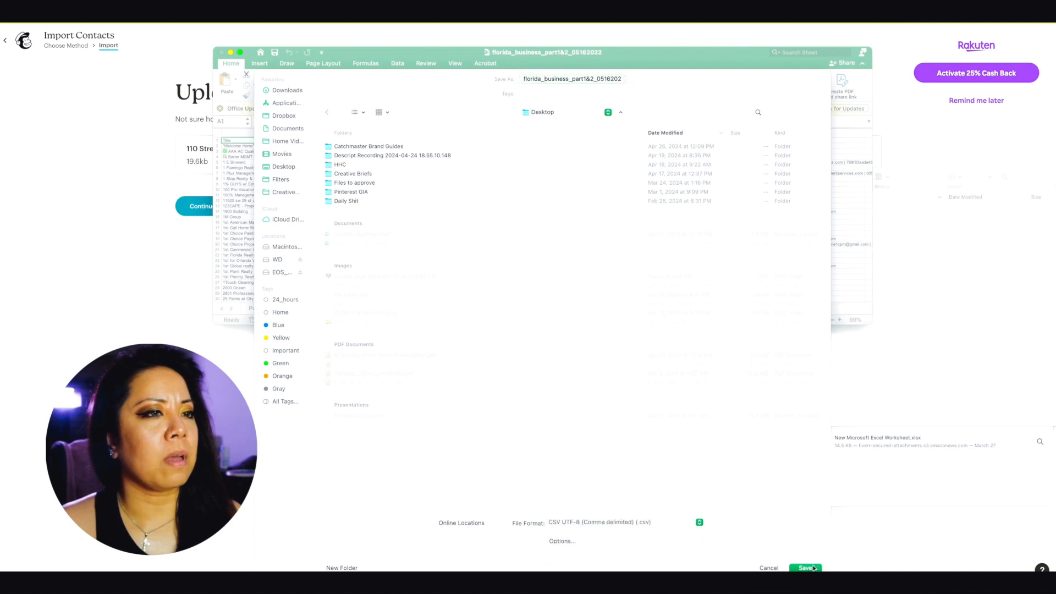
{"action": "left_click", "coordinate": [806, 567]}
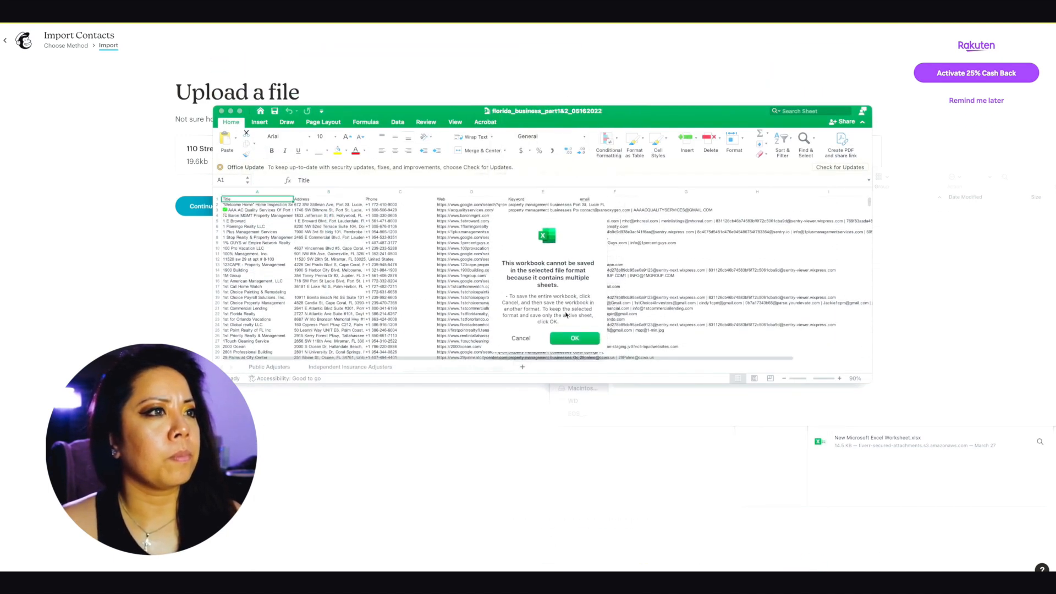
{"action": "left_click", "coordinate": [574, 340]}
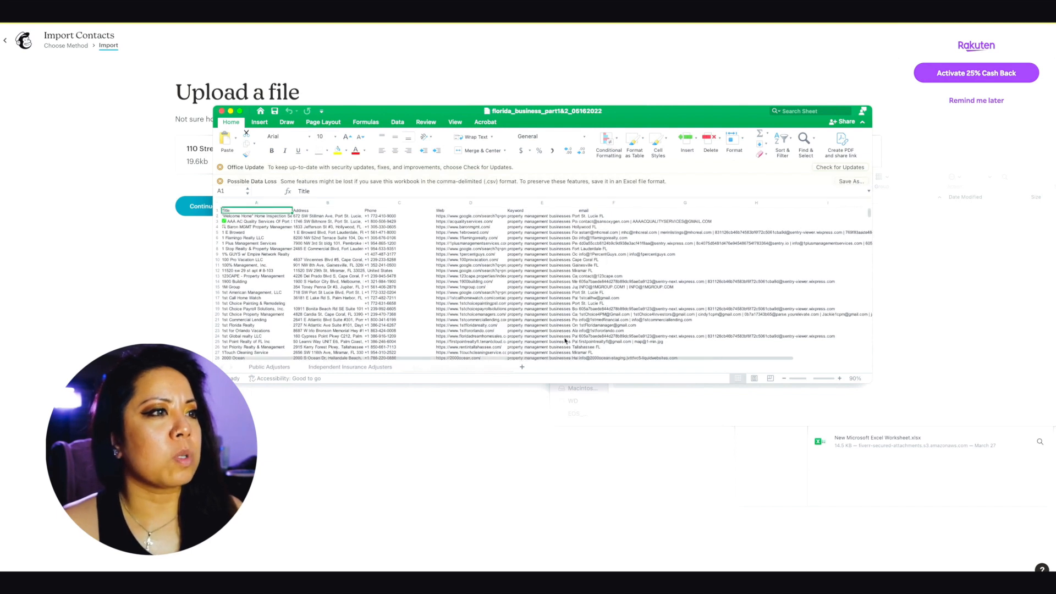
{"action": "left_click", "coordinate": [511, 296]}
Step: Copy all the contact data and paste it into a new blank workbook
{"action": "left_click", "coordinate": [355, 290]}
{"action": "key", "text": "super+a"}
{"action": "left_click", "coordinate": [355, 290]}
{"action": "key", "text": "super+a"}
{"action": "key", "text": "super+a"}
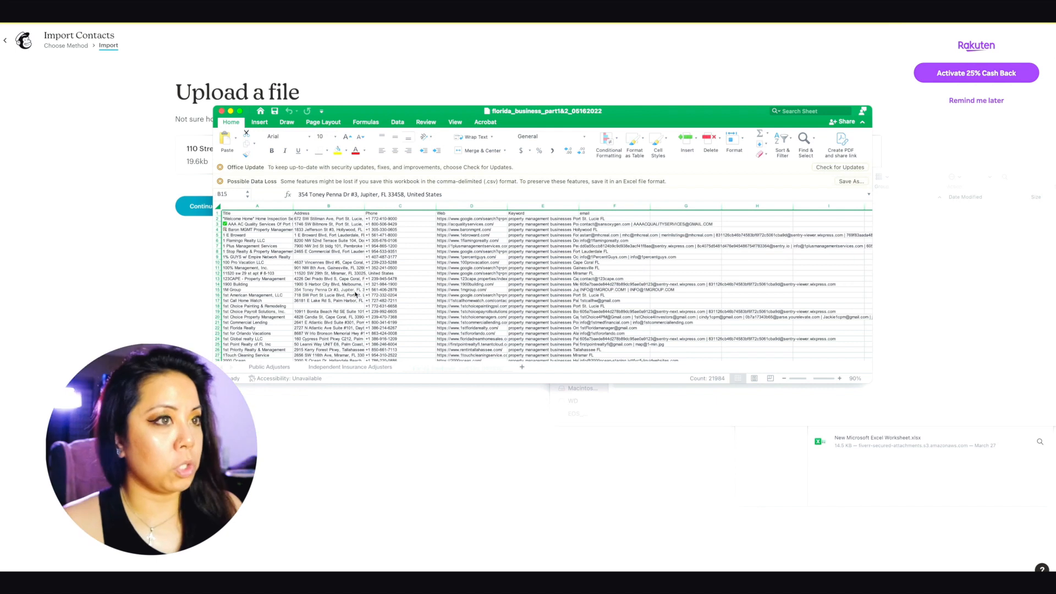
{"action": "key", "text": "super+c"}
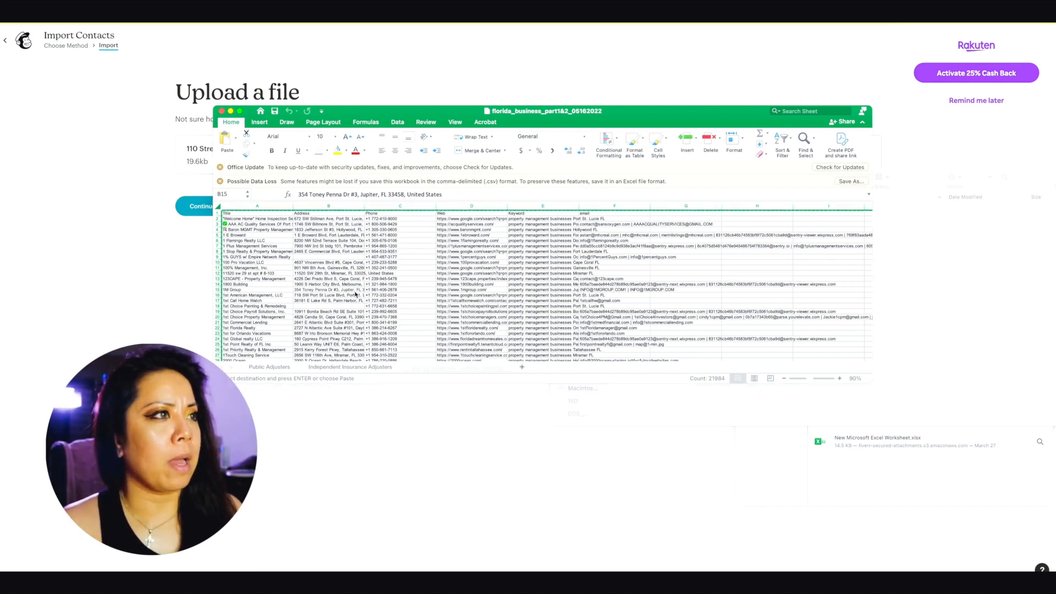
{"action": "key", "text": "super+n"}
{"action": "key", "text": "super+v"}
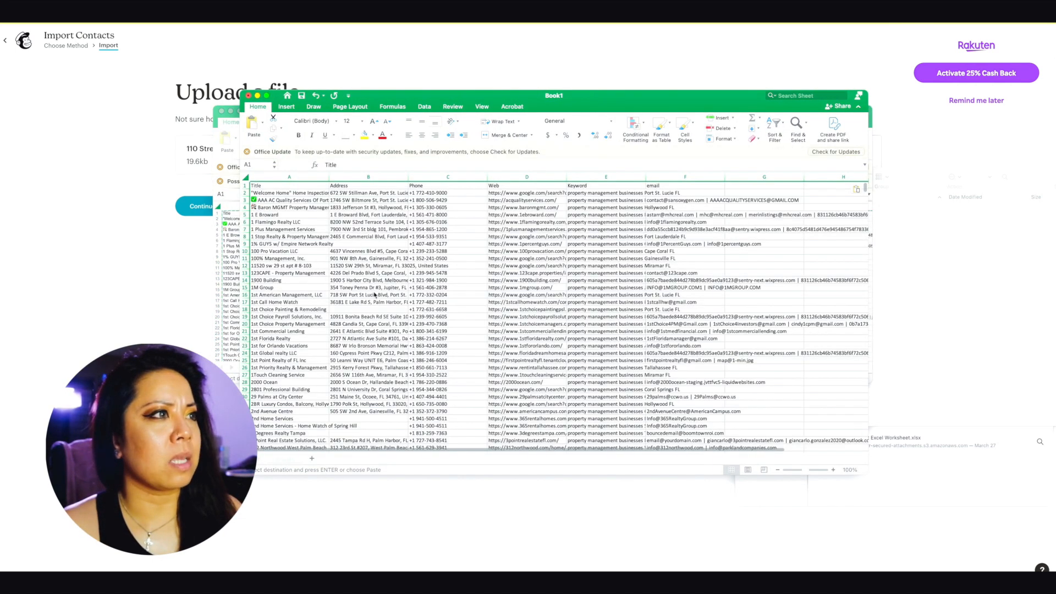
{"action": "left_click_drag", "start_coordinate": [411, 94], "coordinate": [411, 94]}
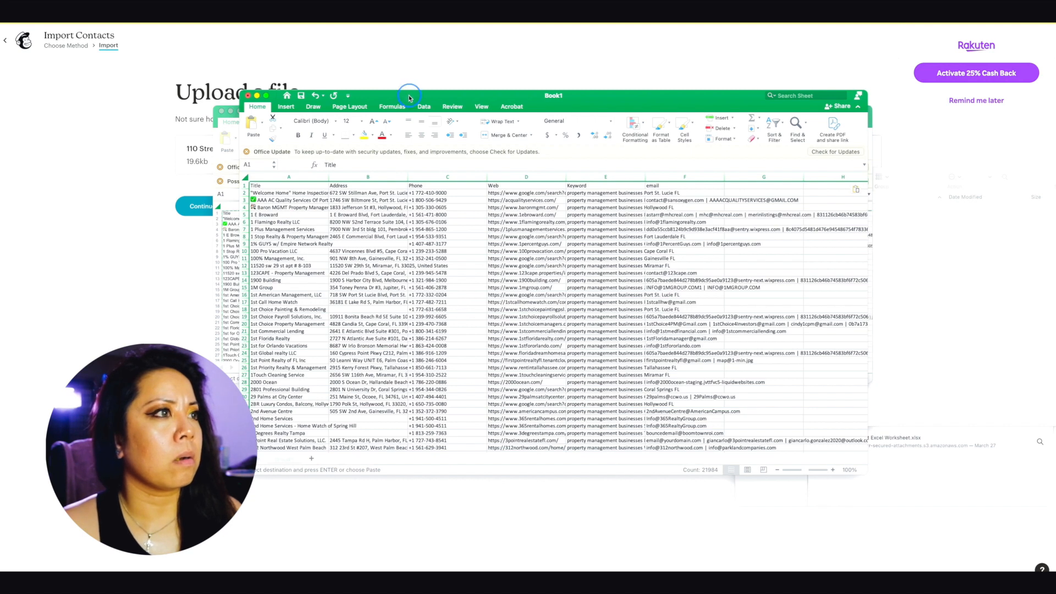
Step: Save the new workbook as 'contacts' in CSV UTF-8 format and return to Mailchimp
{"action": "left_click", "coordinate": [17, 3]}
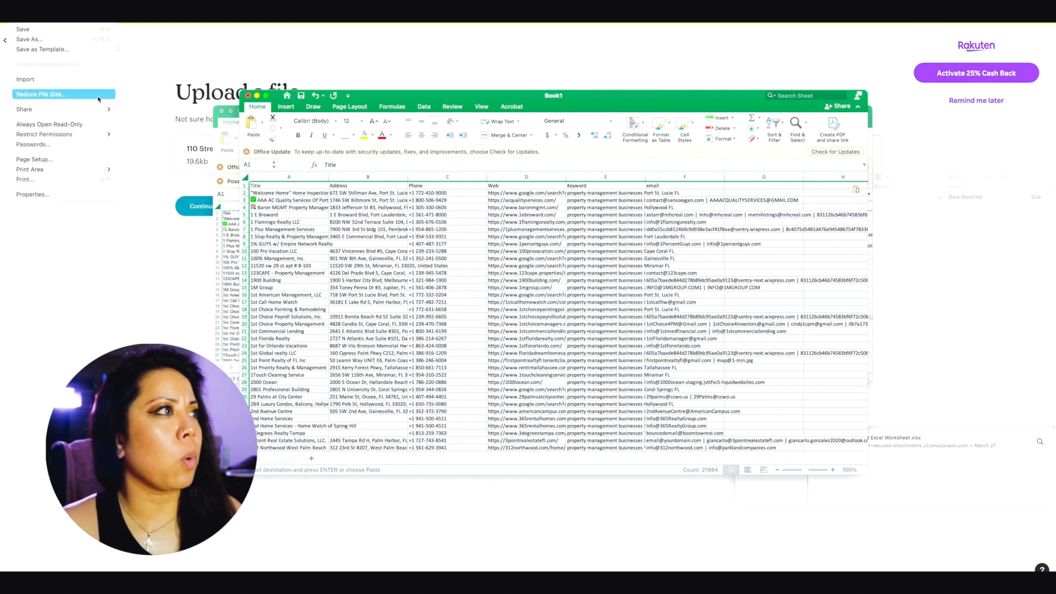
{"action": "left_click", "coordinate": [85, 39]}
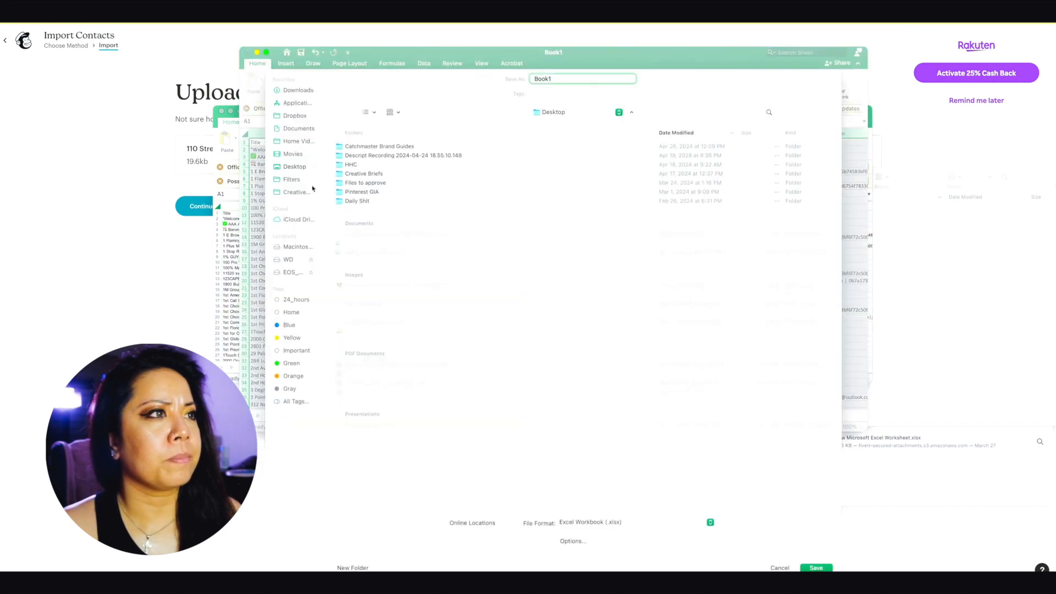
{"action": "type", "text": "contacts"}
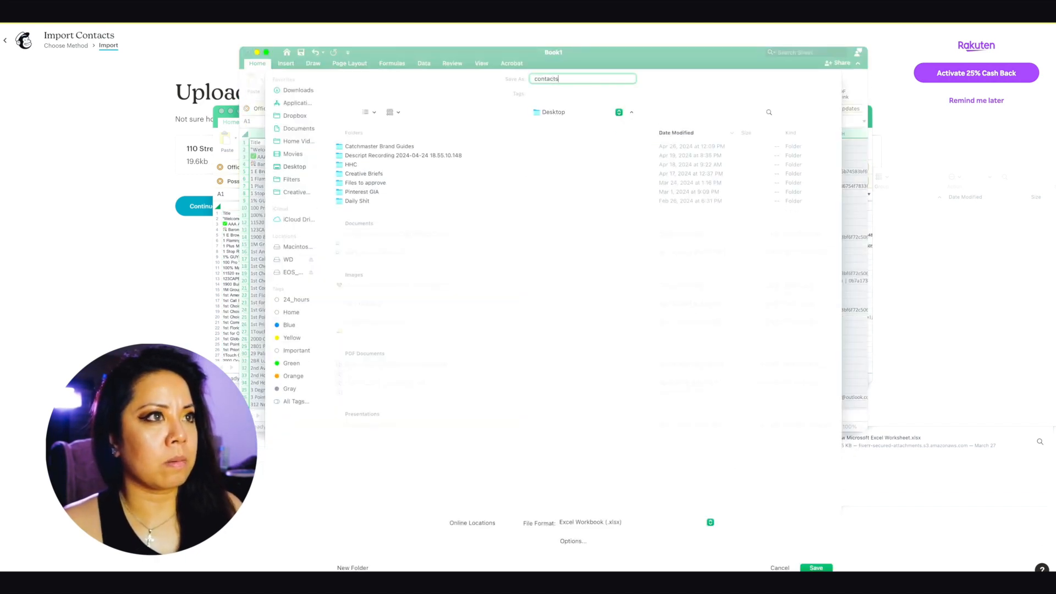
{"action": "left_click", "coordinate": [649, 522]}
{"action": "left_click", "coordinate": [646, 500]}
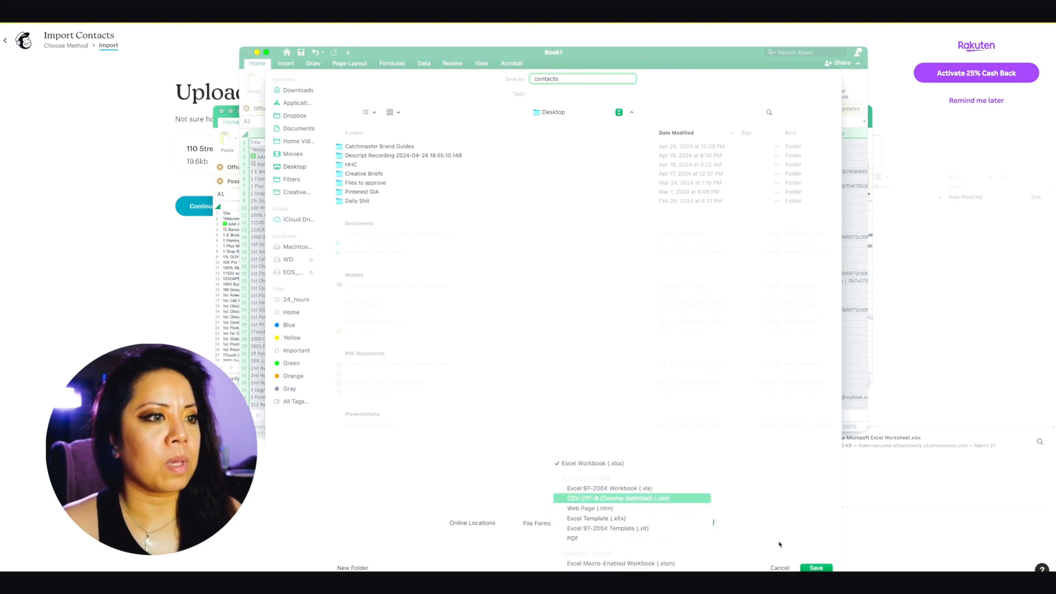
{"action": "left_click", "coordinate": [817, 568]}
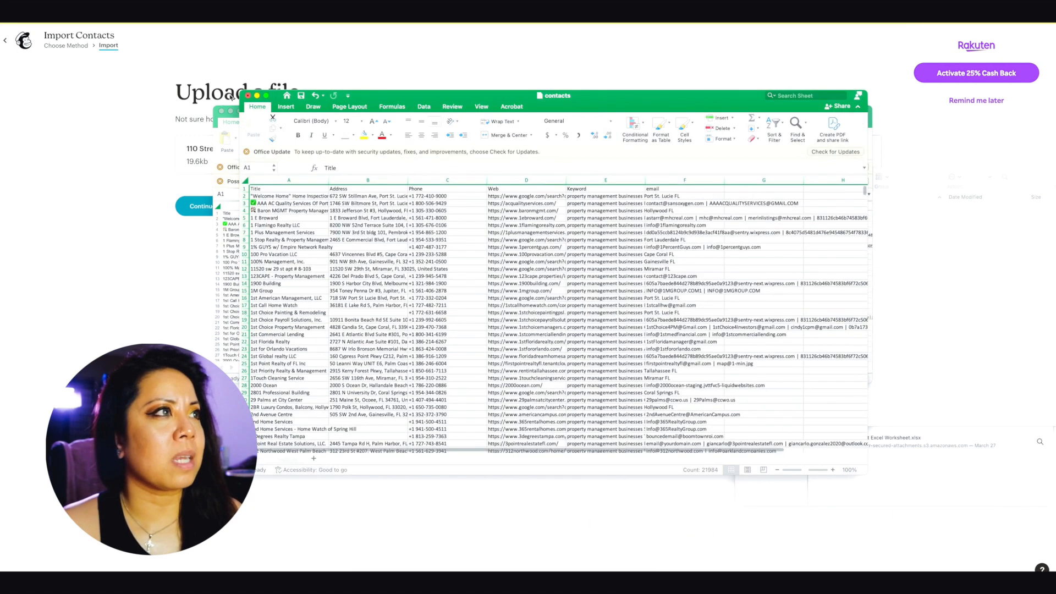
{"action": "left_click", "coordinate": [436, 49]}
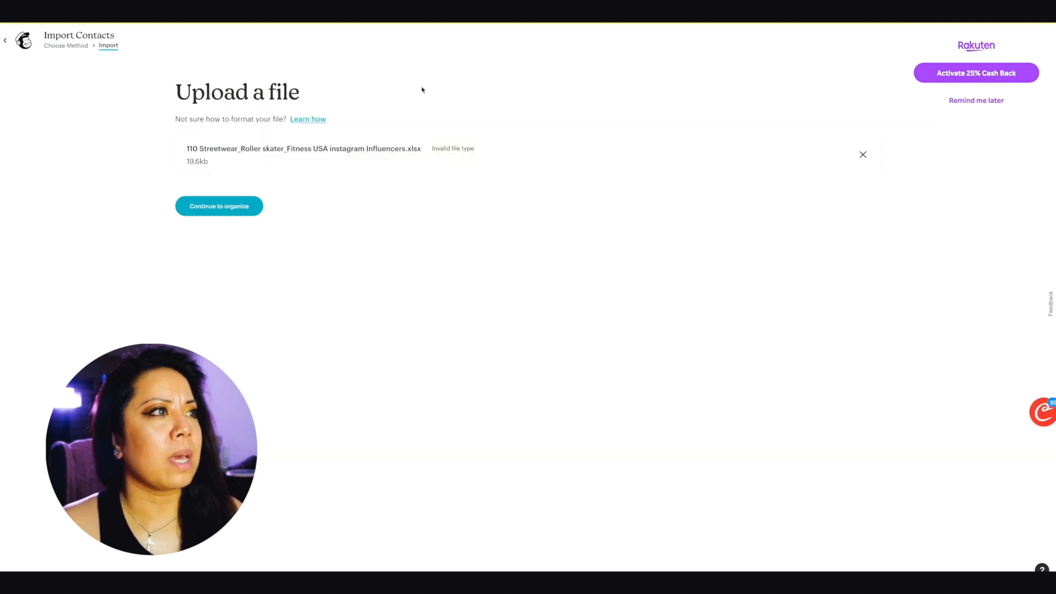
Step: Replace the rejected Streetwear file with contacts.csv from the Desktop and continue to organizing
{"action": "left_click", "coordinate": [863, 155]}
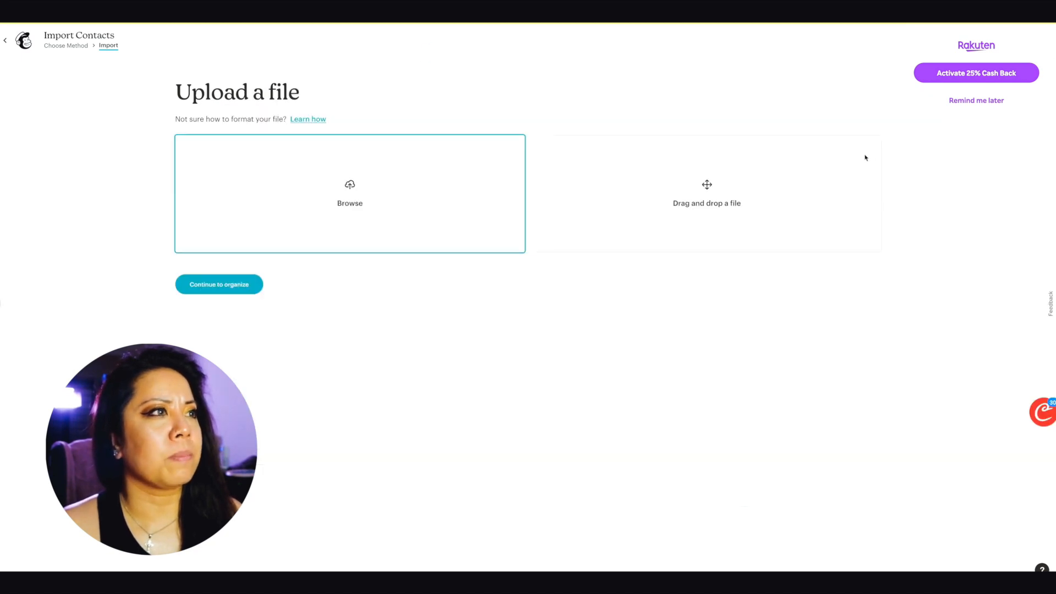
{"action": "left_click", "coordinate": [351, 204]}
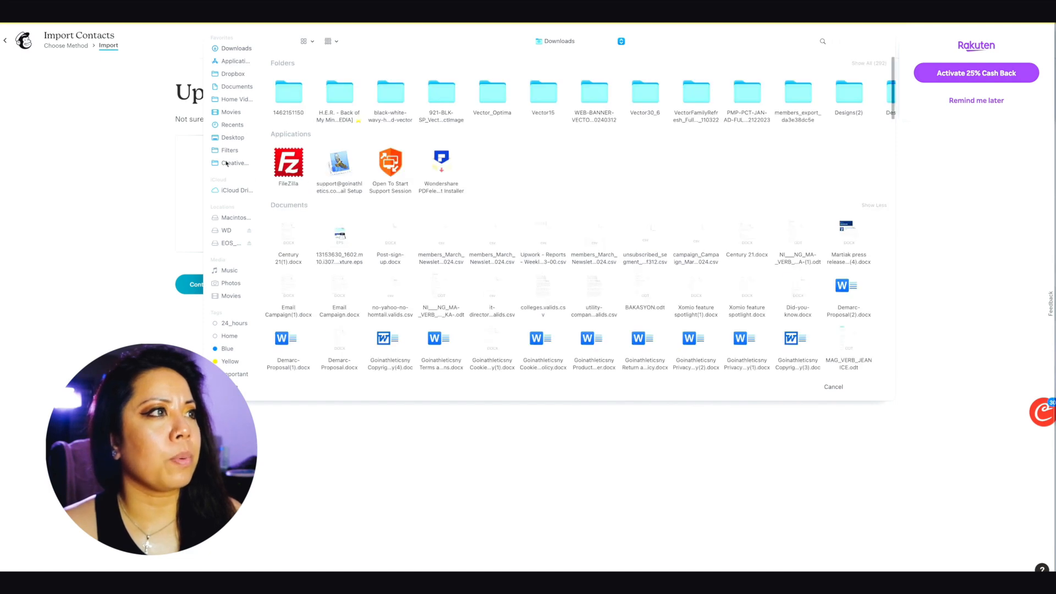
{"action": "left_click", "coordinate": [233, 137]}
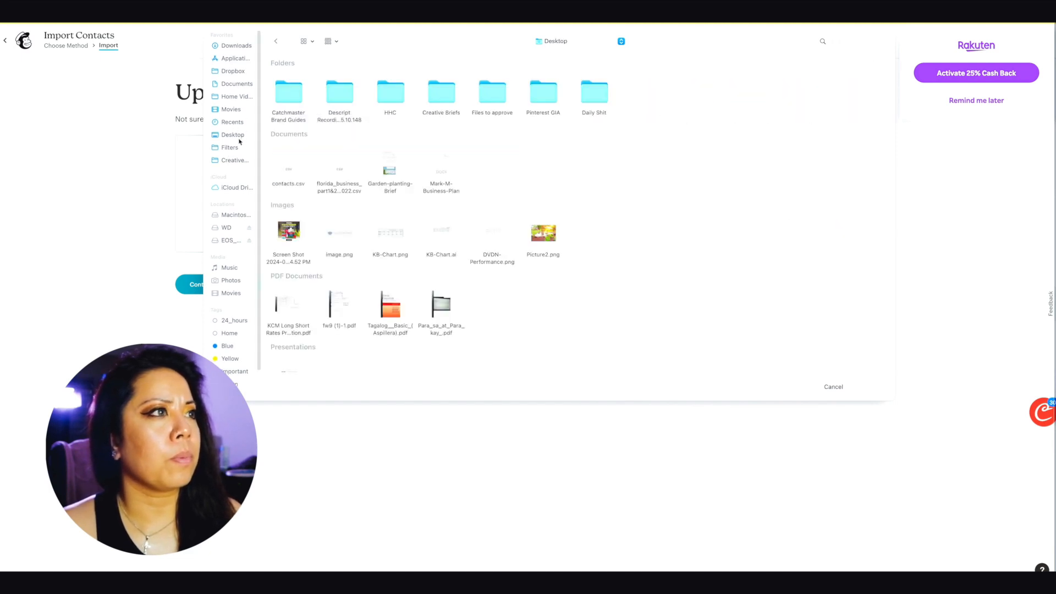
{"action": "left_click", "coordinate": [302, 178]}
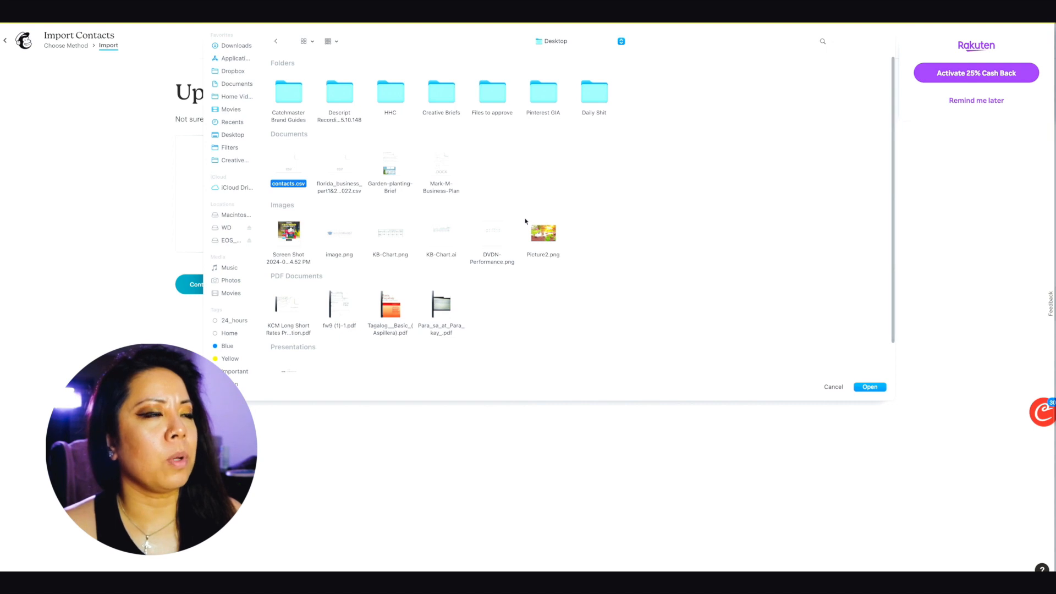
{"action": "double_click", "coordinate": [279, 168]}
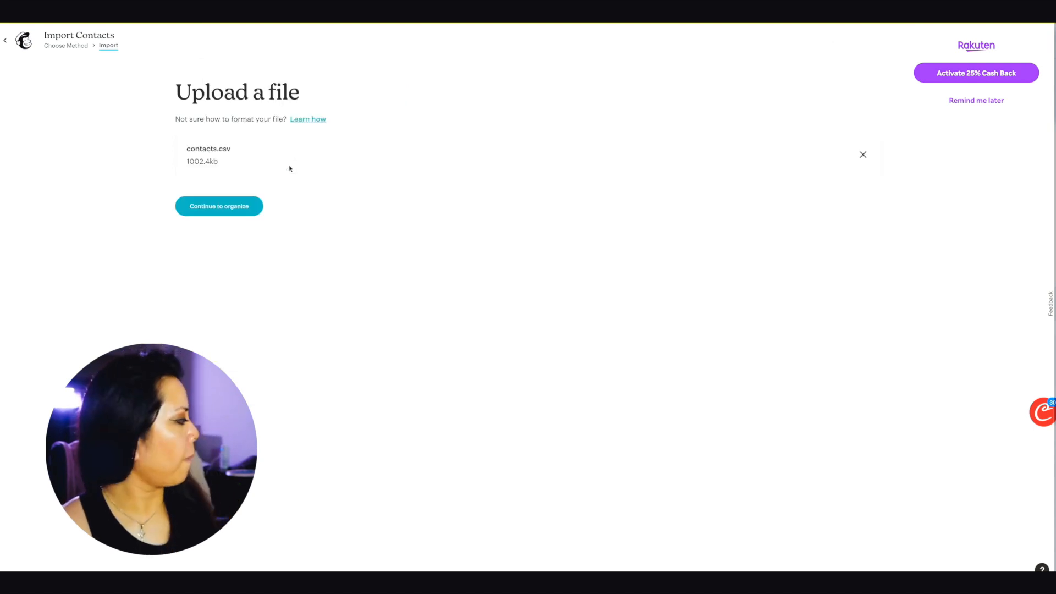
{"action": "left_click", "coordinate": [256, 209]}
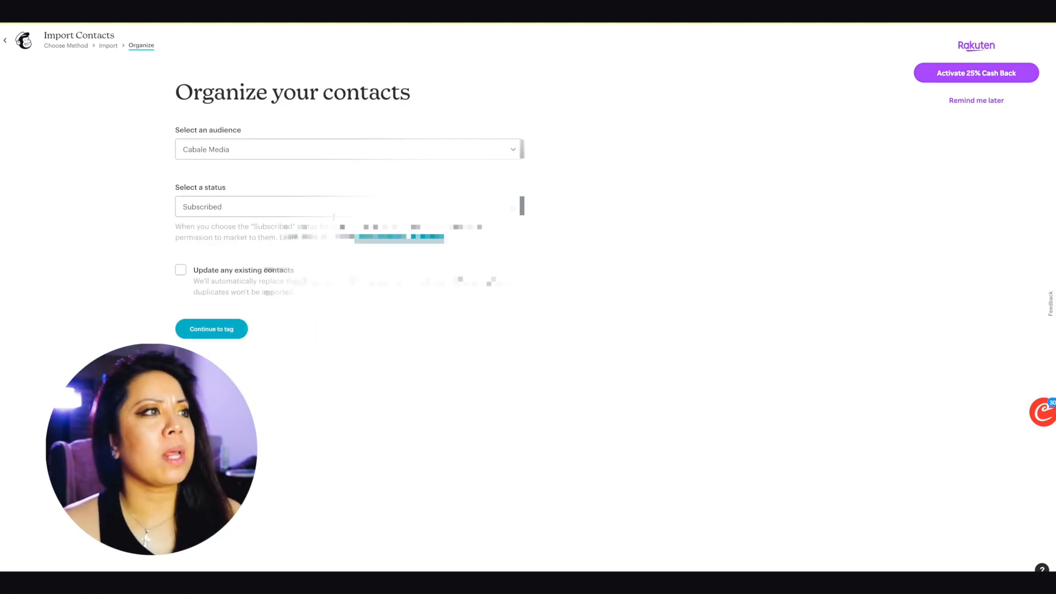
Step: Keep the contacts' status as Subscribed and enable updating existing contacts
{"action": "left_click", "coordinate": [316, 206]}
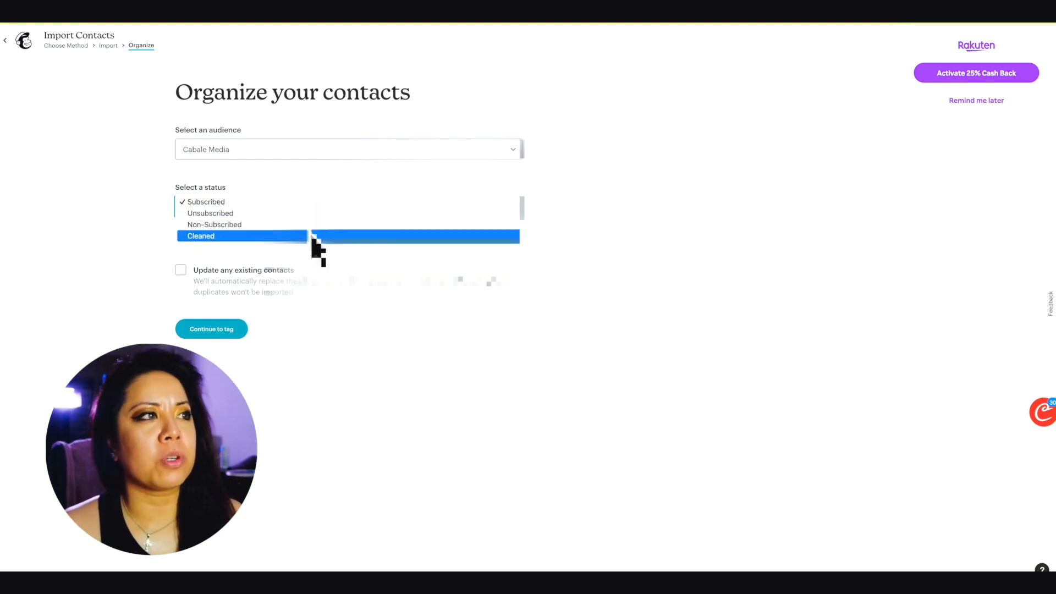
{"action": "left_click", "coordinate": [209, 202]}
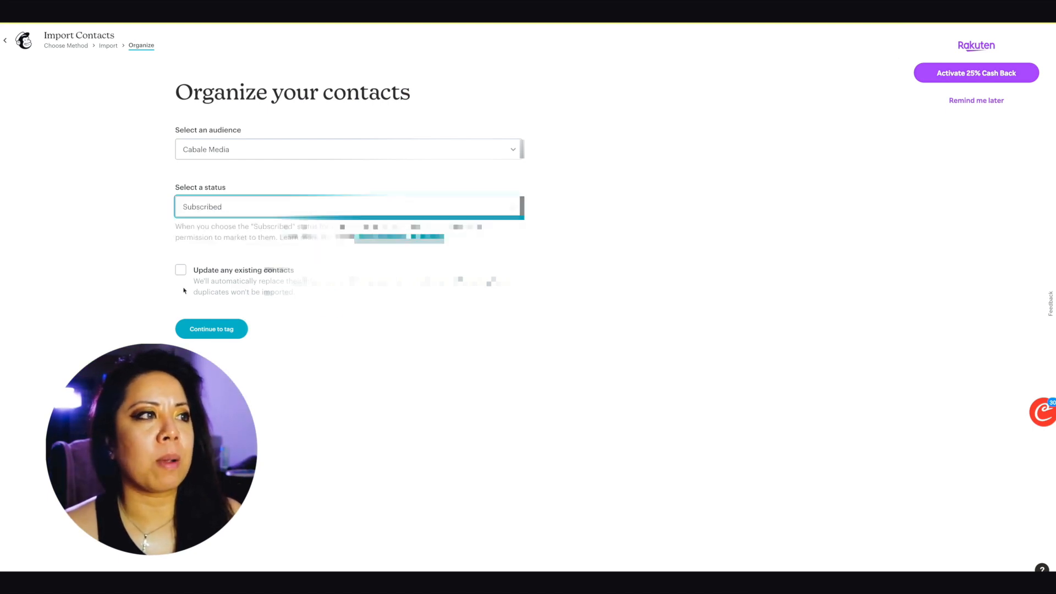
{"action": "left_click", "coordinate": [180, 269]}
{"action": "left_click", "coordinate": [237, 333]}
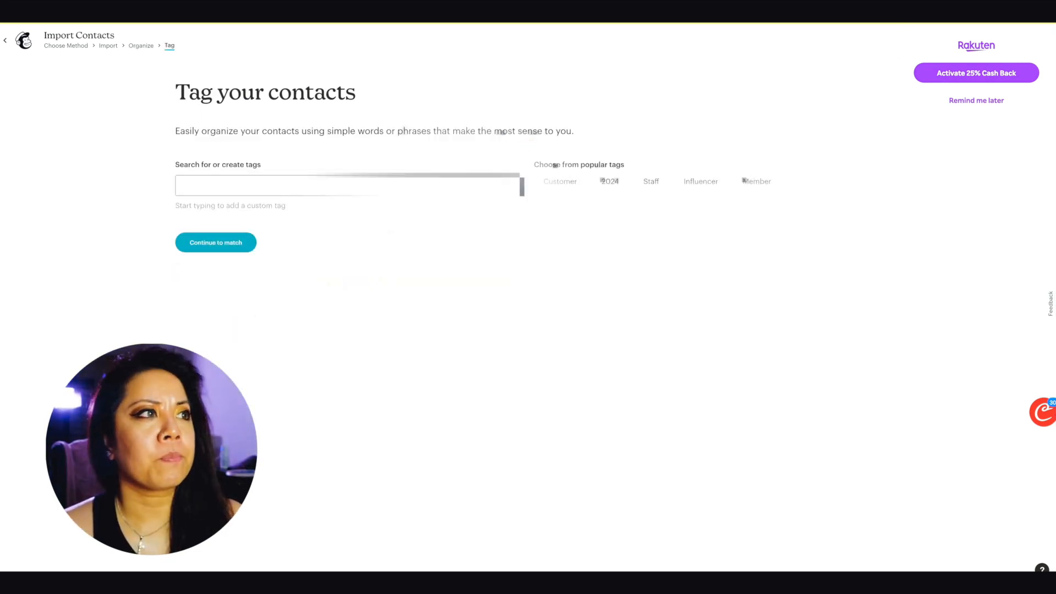
Step: Create and apply the tag 'new contacts', then continue to column matching
{"action": "left_click", "coordinate": [265, 184]}
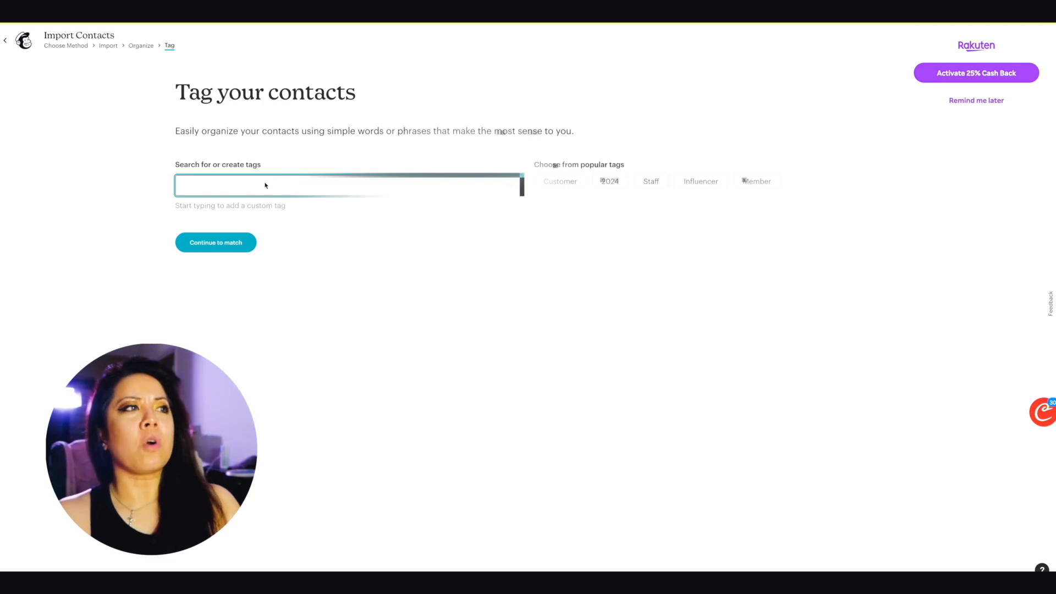
{"action": "left_click", "coordinate": [266, 185]}
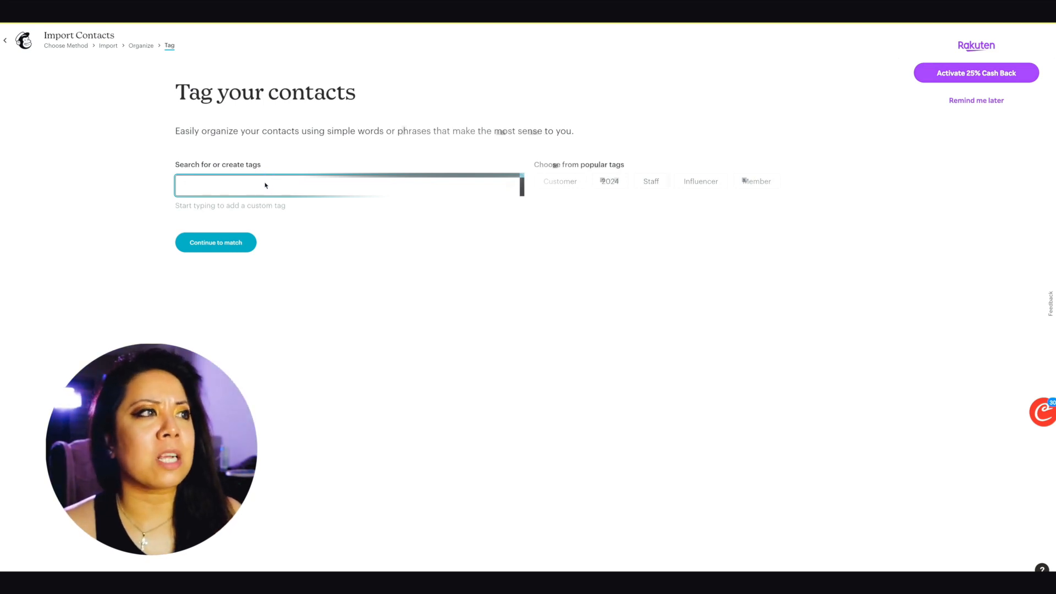
{"action": "type", "text": "new "}
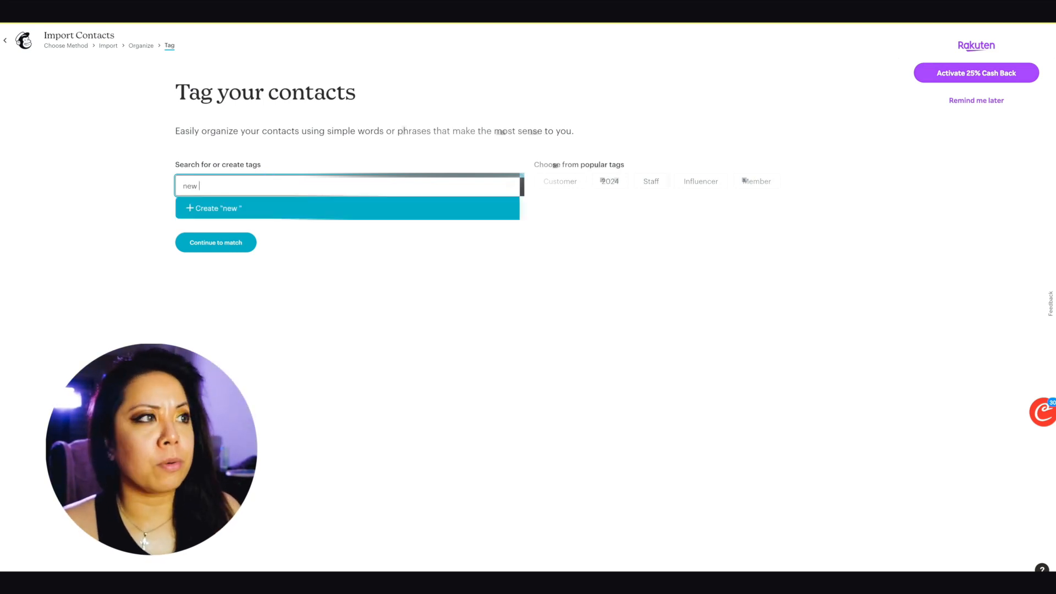
{"action": "type", "text": "contacts"}
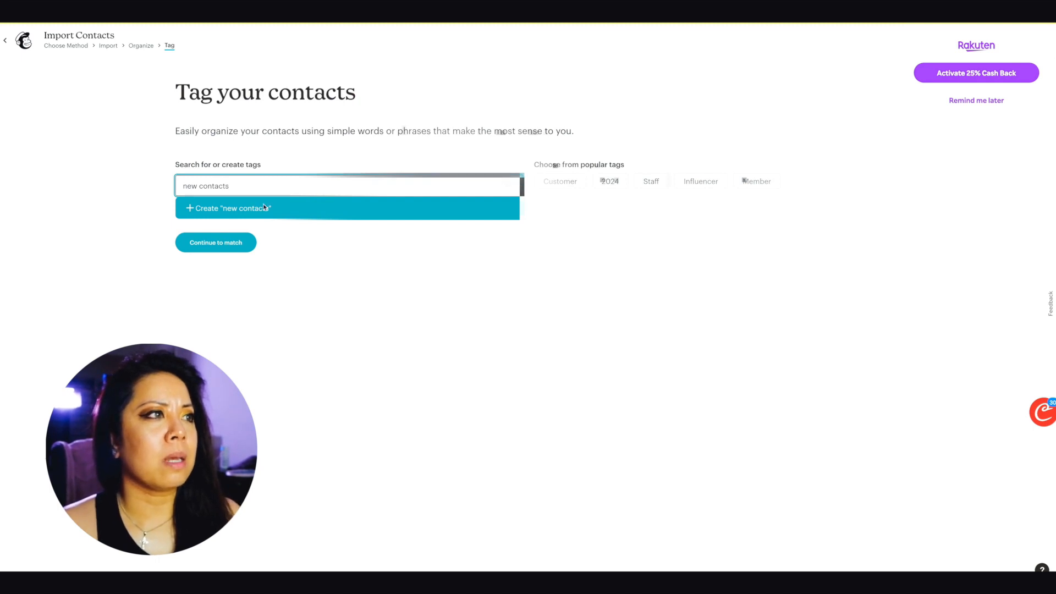
{"action": "left_click", "coordinate": [264, 206]}
{"action": "left_click", "coordinate": [222, 262]}
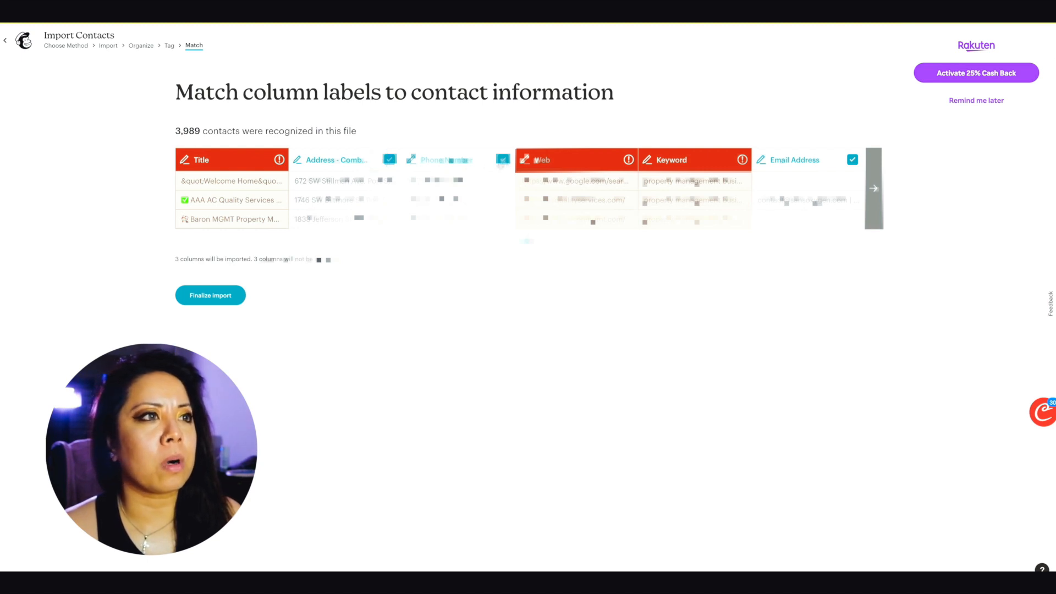
Step: Exclude the Phone Number column from the import and finalize the column matching
{"action": "left_click", "coordinate": [502, 160]}
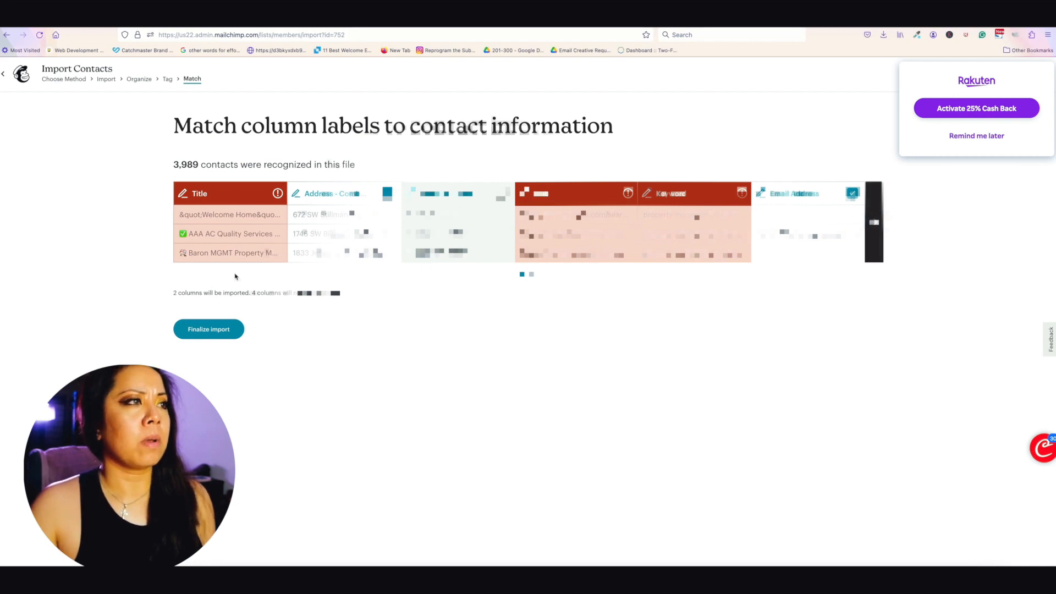
{"action": "scroll", "coordinate": [266, 244], "scroll_direction": "right", "scroll_amount": 12}
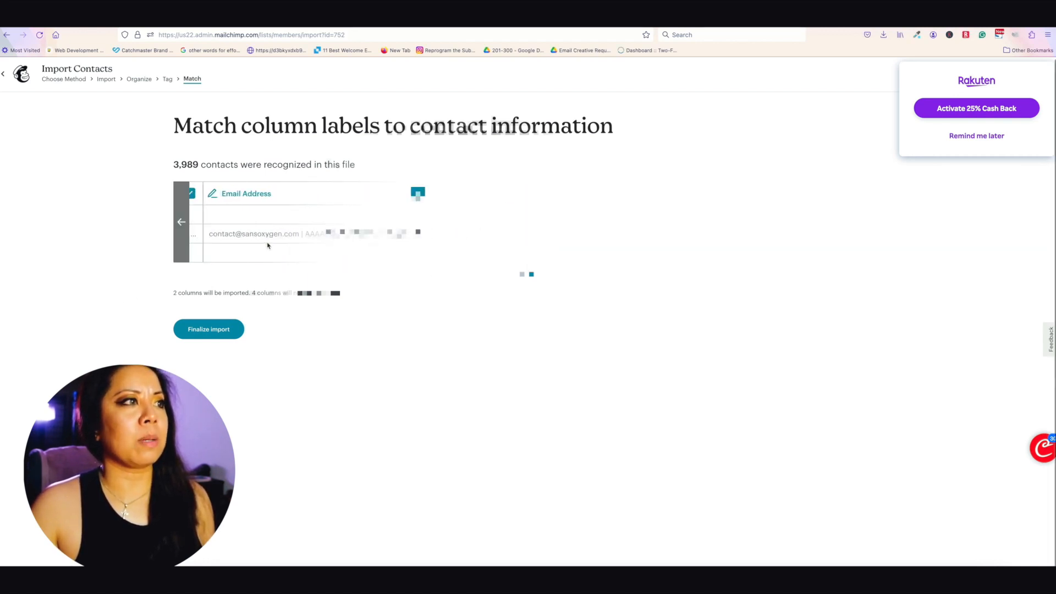
{"action": "left_click", "coordinate": [184, 226]}
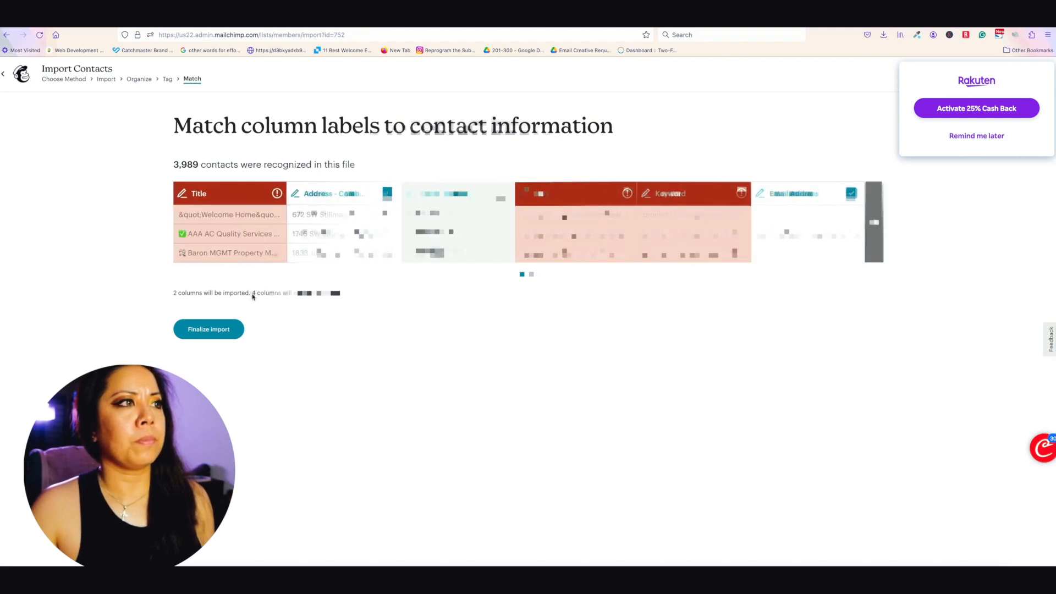
{"action": "left_click", "coordinate": [209, 330]}
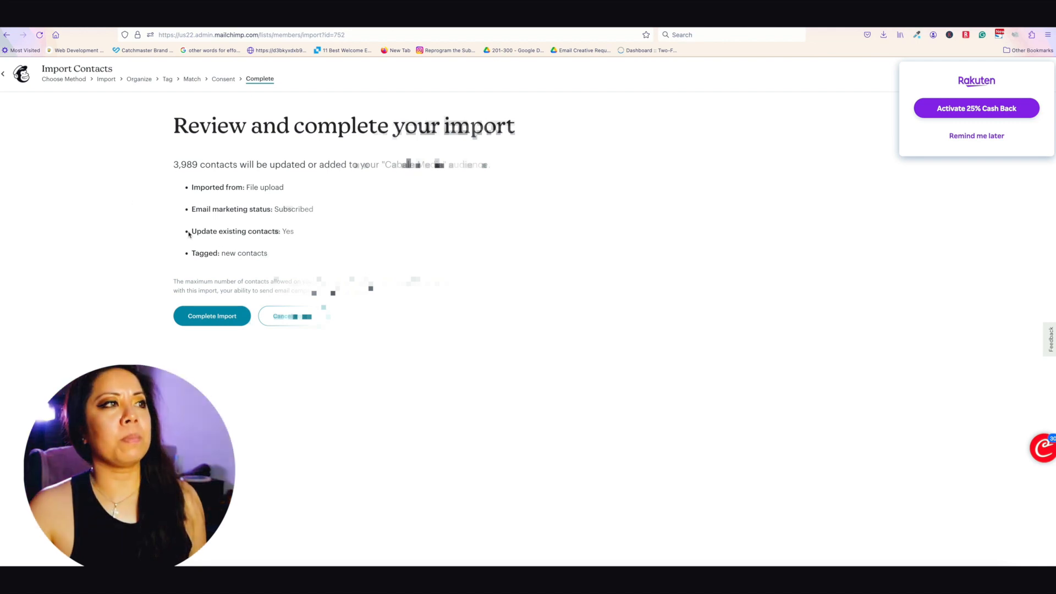
Step: Complete the import of 3,989 contacts and open the audience dashboard
{"action": "left_click", "coordinate": [231, 322]}
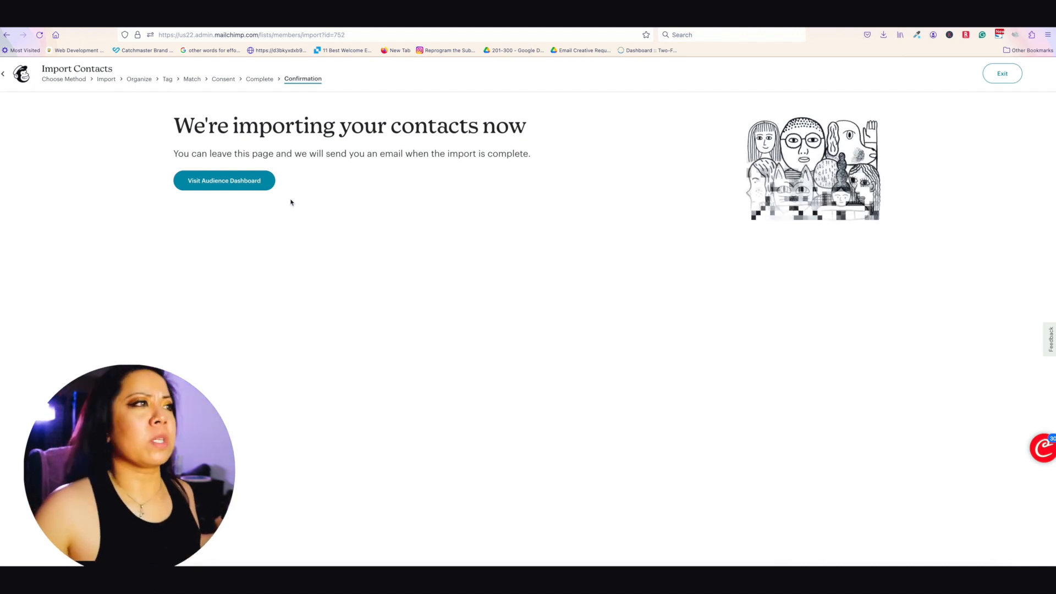
{"action": "left_click", "coordinate": [268, 188]}
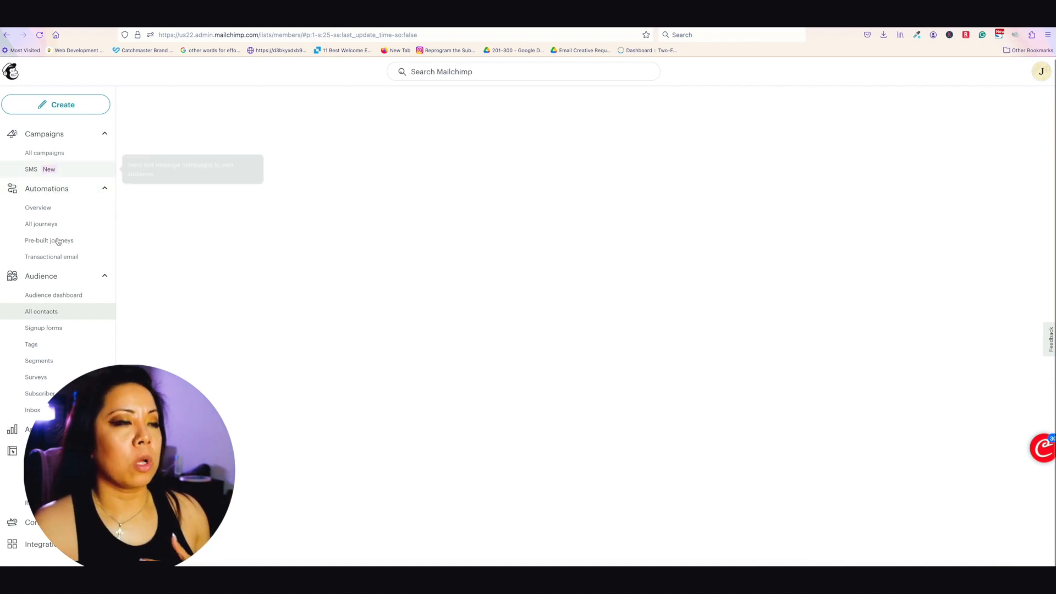
Step: From All contacts, open the Add a subscriber form for Cabale Media
{"action": "left_click", "coordinate": [47, 313]}
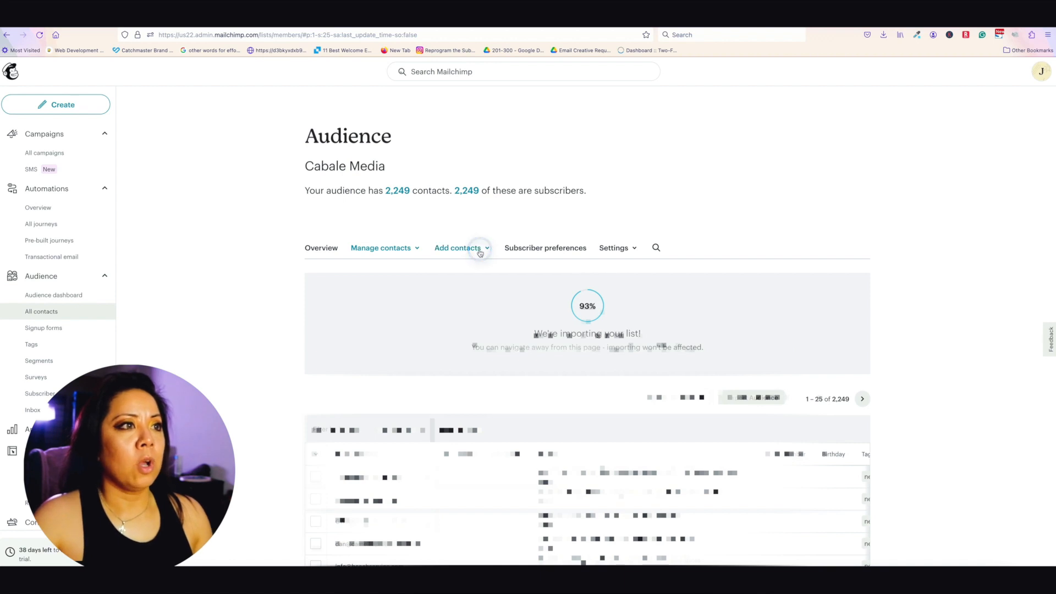
{"action": "left_click", "coordinate": [458, 249]}
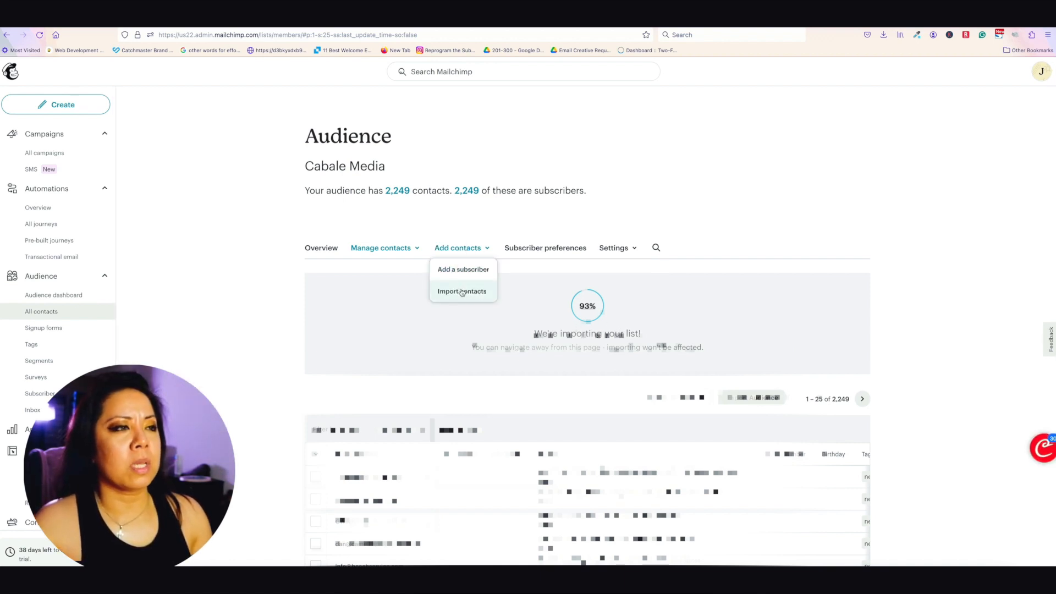
{"action": "left_click", "coordinate": [465, 272]}
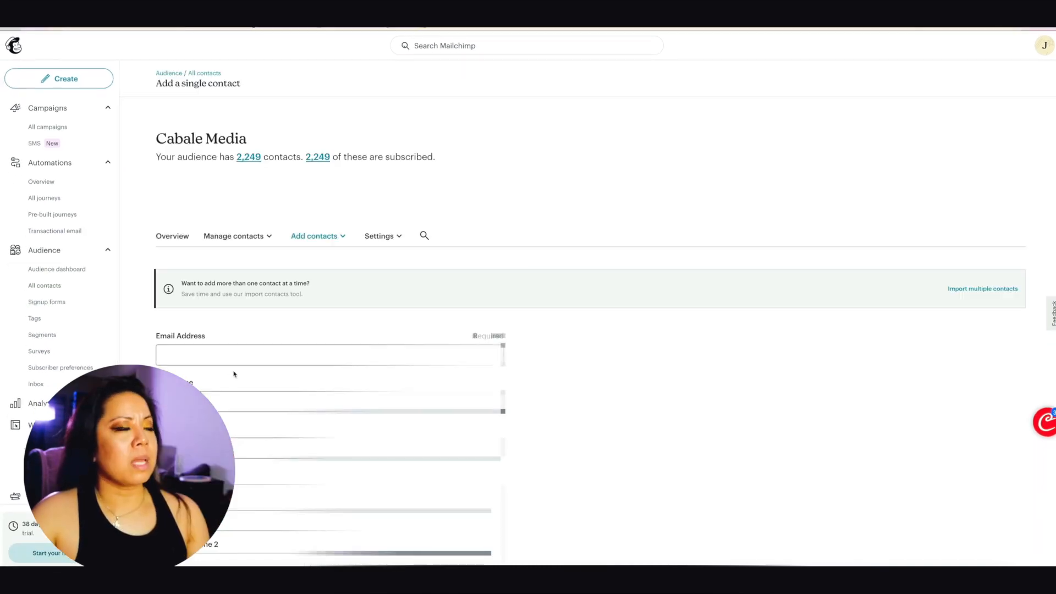
Step: Enter the contact's email address, autofill the name and details, and submit the form
{"action": "left_click", "coordinate": [245, 350]}
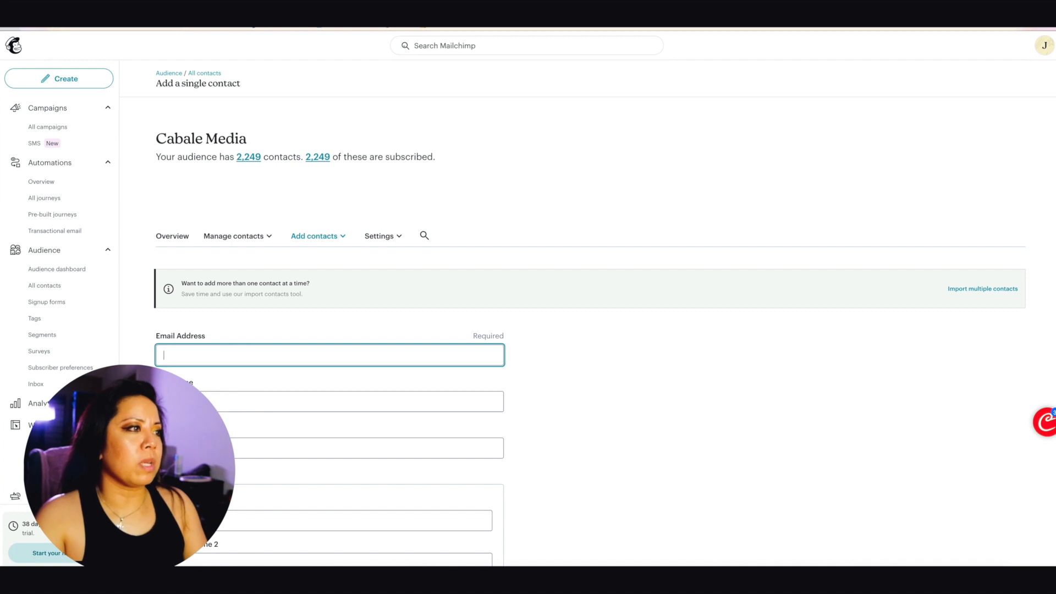
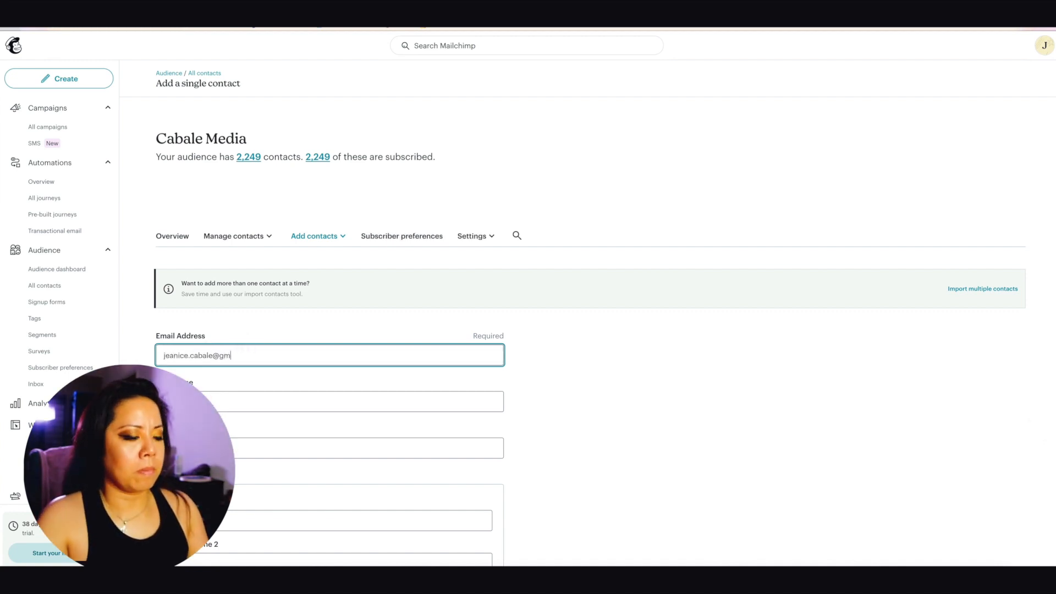
{"action": "scroll", "coordinate": [267, 355], "scroll_direction": "down", "scroll_amount": 3}
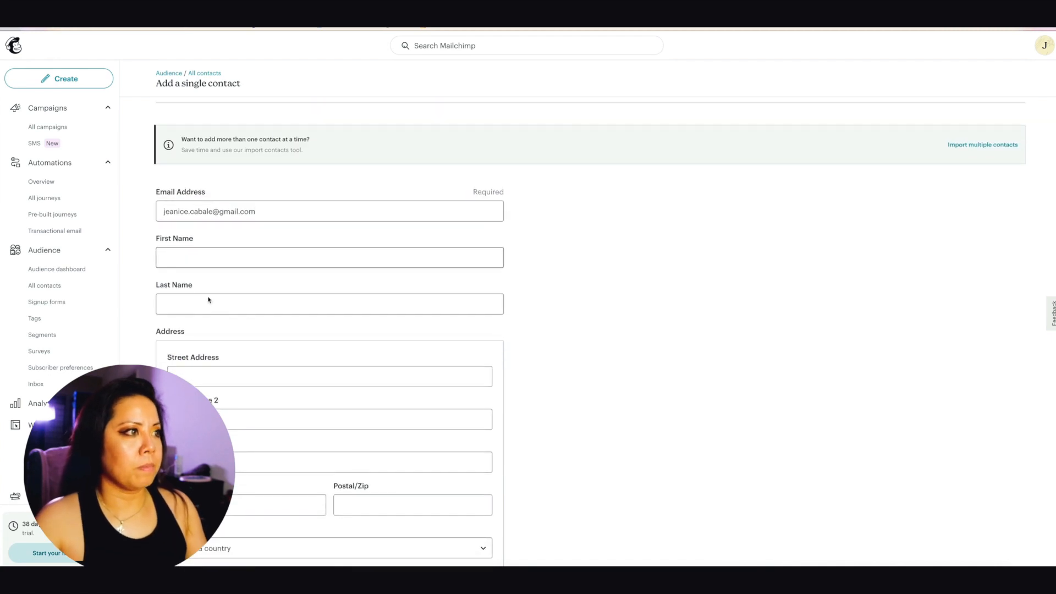
{"action": "left_click", "coordinate": [212, 299]}
{"action": "left_click", "coordinate": [188, 263]}
{"action": "left_click", "coordinate": [189, 275]}
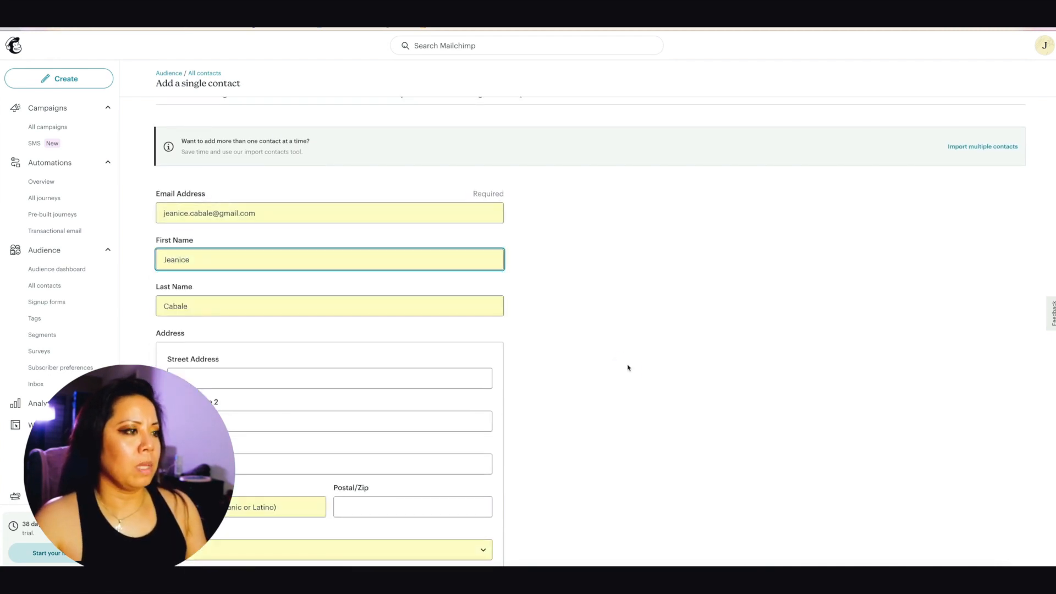
{"action": "scroll", "coordinate": [361, 405], "scroll_direction": "down", "scroll_amount": 6}
{"action": "scroll", "coordinate": [361, 404], "scroll_direction": "down", "scroll_amount": 1}
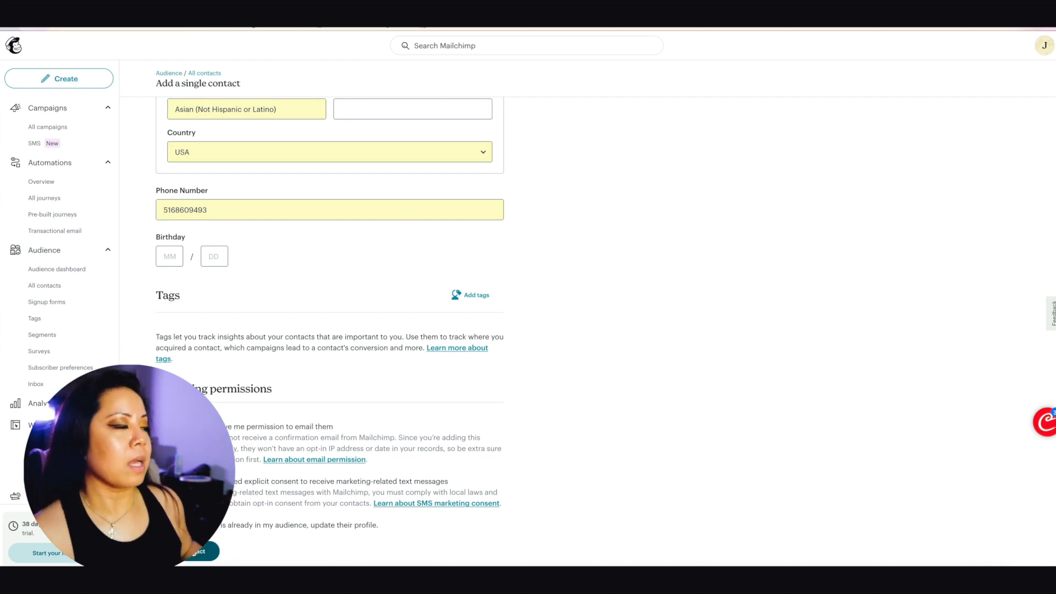
{"action": "left_click", "coordinate": [195, 551]}
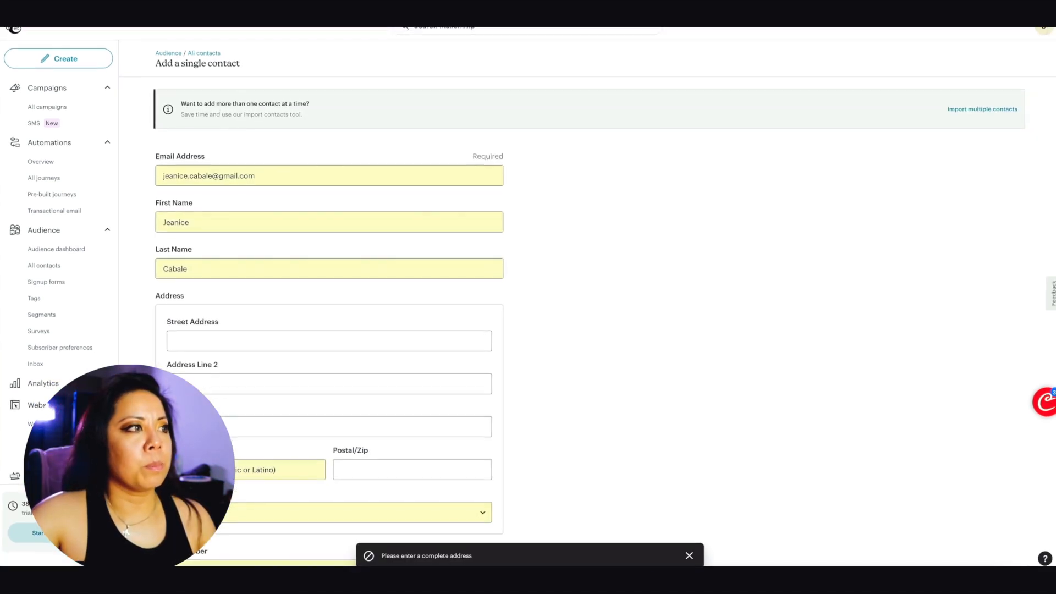
Step: Type the contact's street address and city, then move to the postal code field
{"action": "scroll", "coordinate": [329, 337], "scroll_direction": "up", "scroll_amount": 3}
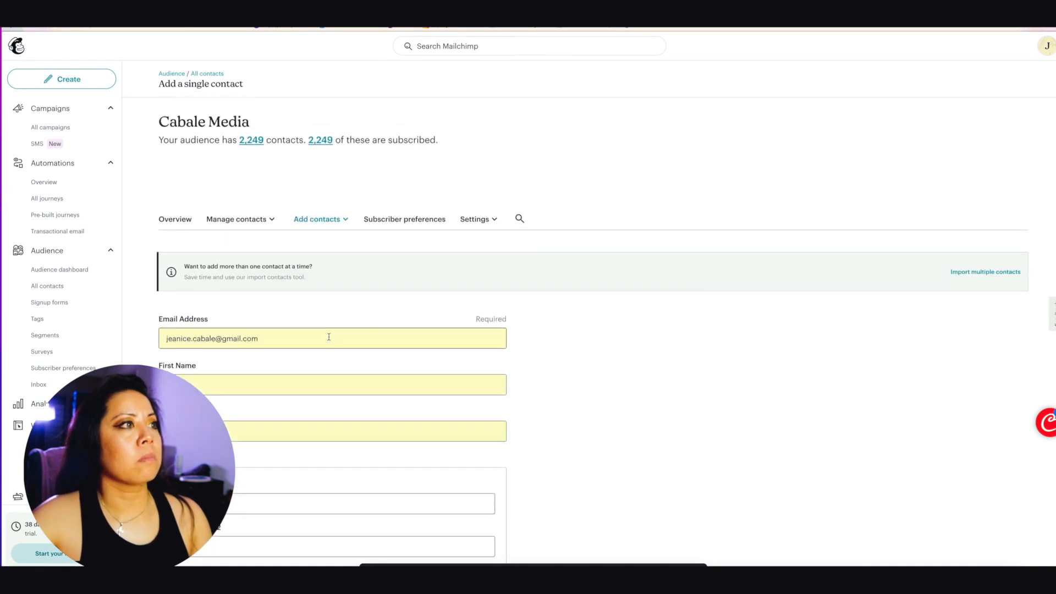
{"action": "scroll", "coordinate": [327, 334], "scroll_direction": "down", "scroll_amount": 4}
{"action": "left_click", "coordinate": [255, 272]}
{"action": "key", "text": "Tab"}
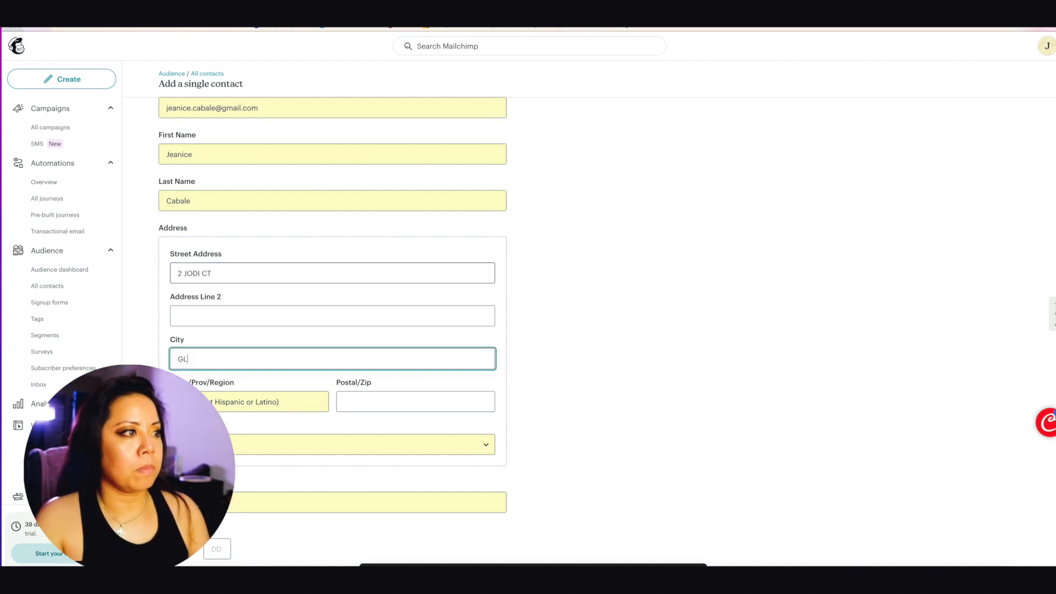
{"action": "key", "text": "Tab"}
{"action": "key", "text": "Tab"}
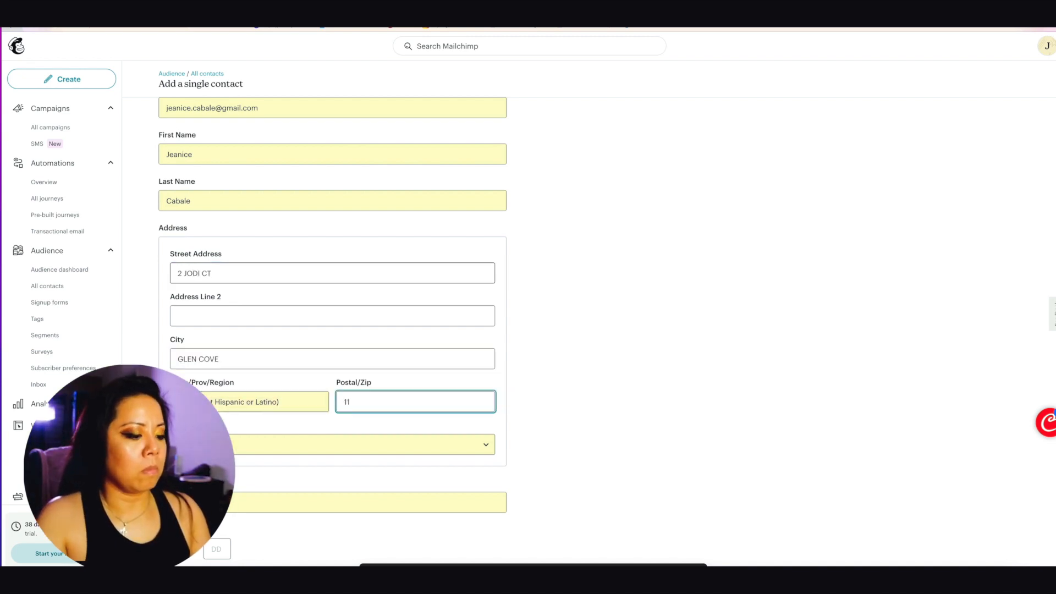
{"action": "scroll", "coordinate": [548, 517], "scroll_direction": "down", "scroll_amount": 5}
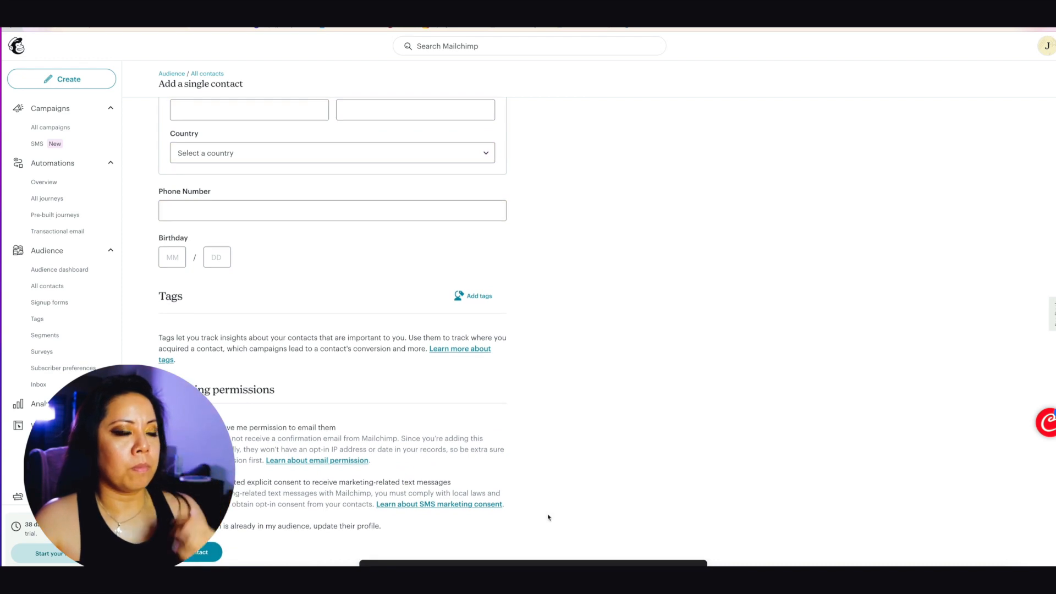
{"action": "scroll", "coordinate": [548, 517], "scroll_direction": "up", "scroll_amount": 10}
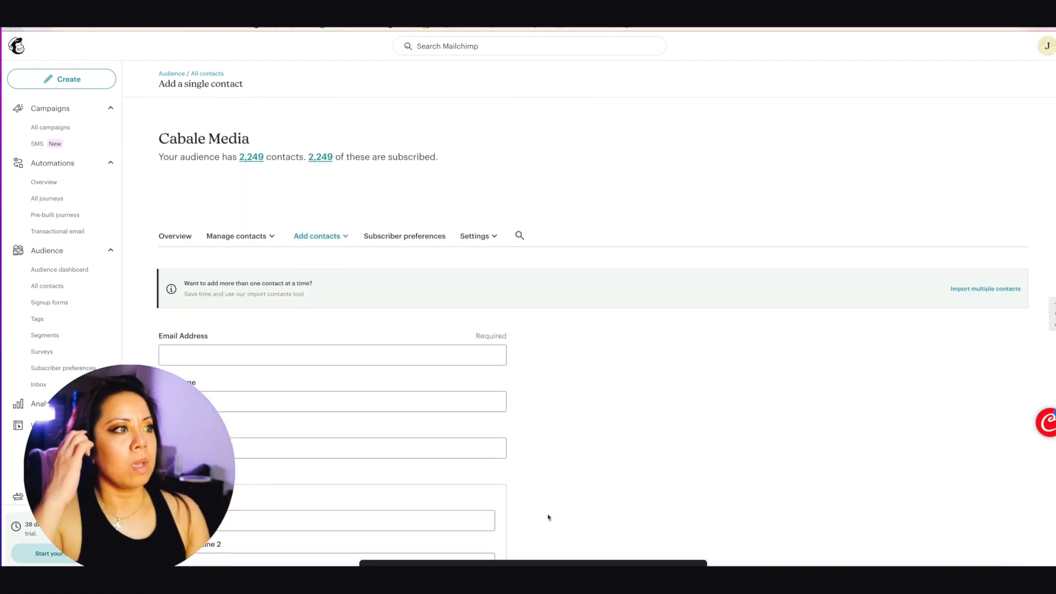
{"action": "scroll", "coordinate": [549, 517], "scroll_direction": "down", "scroll_amount": 5}
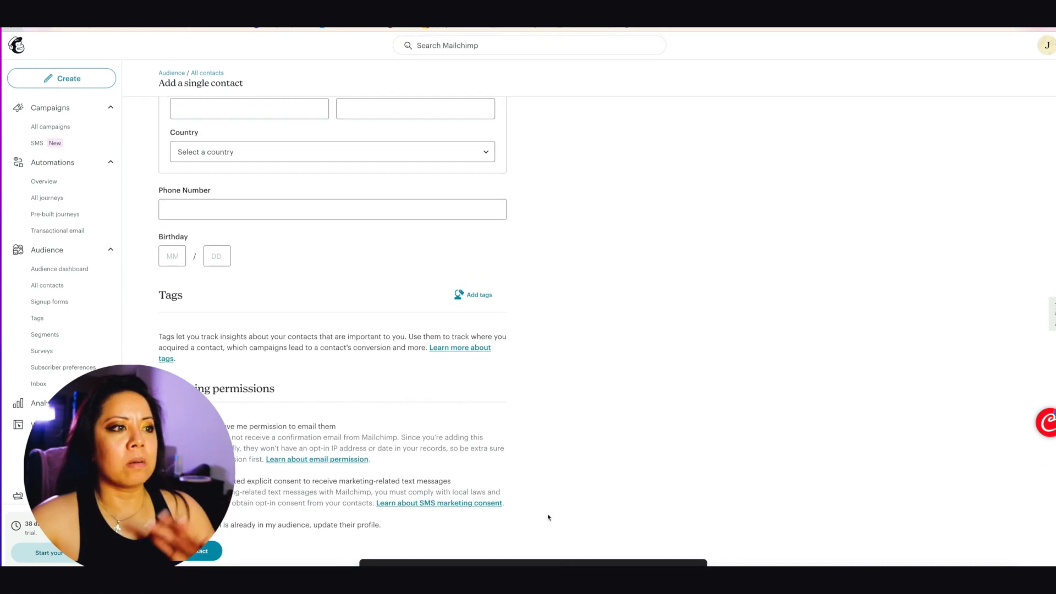
{"action": "scroll", "coordinate": [548, 517], "scroll_direction": "up", "scroll_amount": 10}
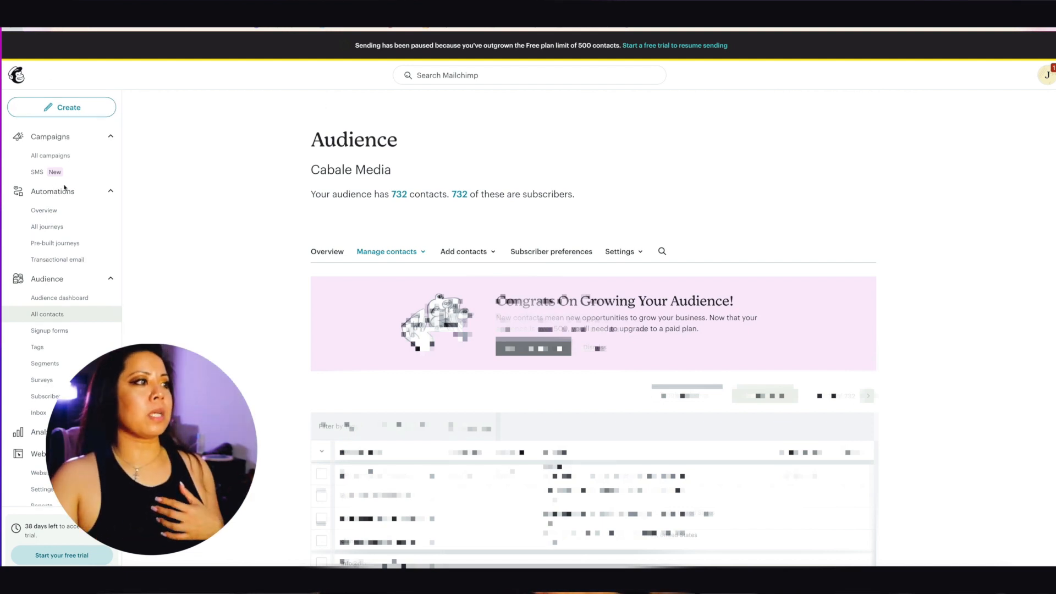
Step: Scroll the sidebar down toward Signup forms for the Cabale Media audience
{"action": "scroll", "coordinate": [61, 188], "scroll_direction": "down", "scroll_amount": 1}
{"action": "scroll", "coordinate": [65, 187], "scroll_direction": "up", "scroll_amount": 2}
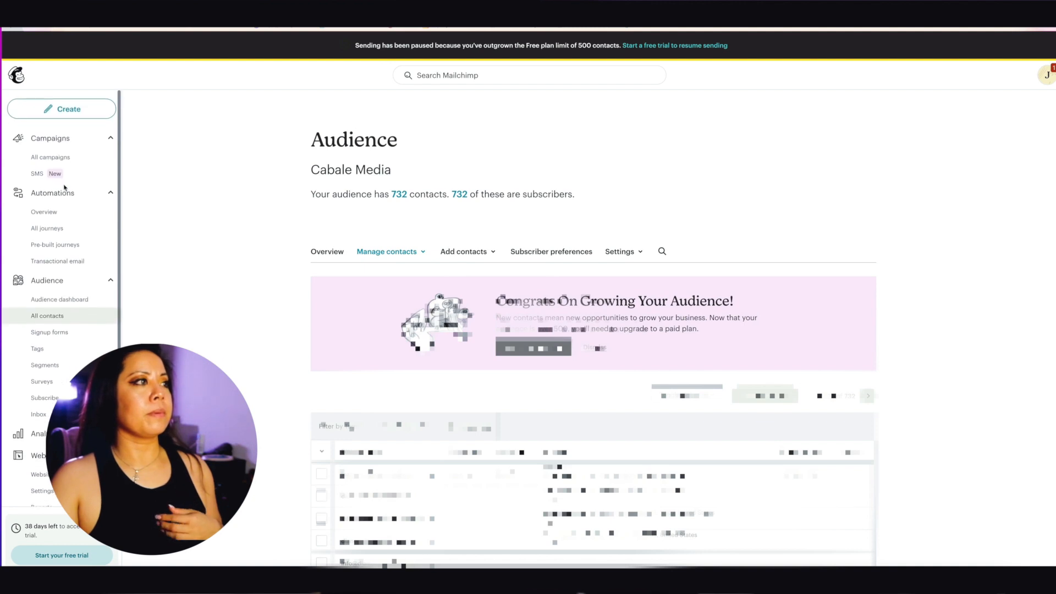
{"action": "scroll", "coordinate": [64, 187], "scroll_direction": "down", "scroll_amount": 2}
{"action": "scroll", "coordinate": [65, 188], "scroll_direction": "down", "scroll_amount": 1}
Step: Go to Audience > Signup forms and choose Edit pop-up form on the Pop-up form card
{"action": "left_click", "coordinate": [63, 281]}
{"action": "left_click", "coordinate": [48, 278]}
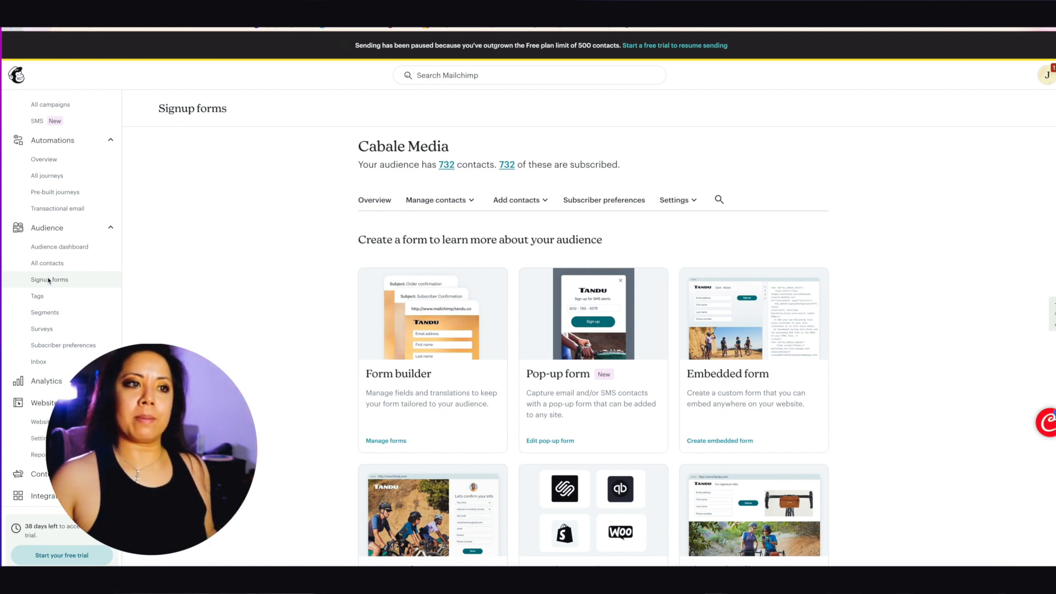
{"action": "scroll", "coordinate": [213, 115], "scroll_direction": "down", "scroll_amount": 1}
{"action": "left_click", "coordinate": [556, 365]}
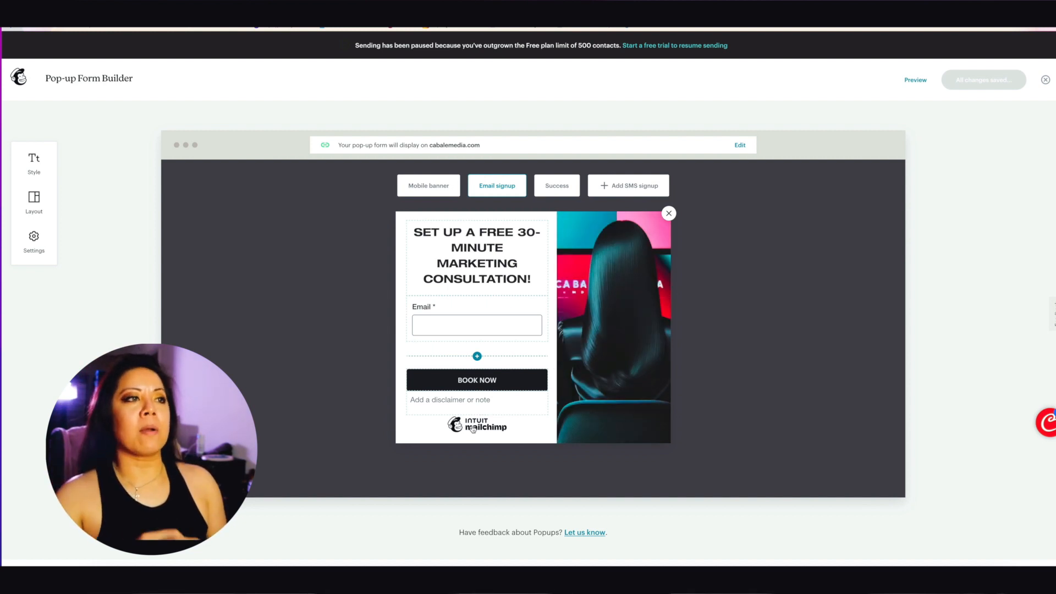
Step: Select the pop-up's heading block and clear its existing text
{"action": "left_click", "coordinate": [469, 254]}
{"action": "left_click", "coordinate": [439, 234]}
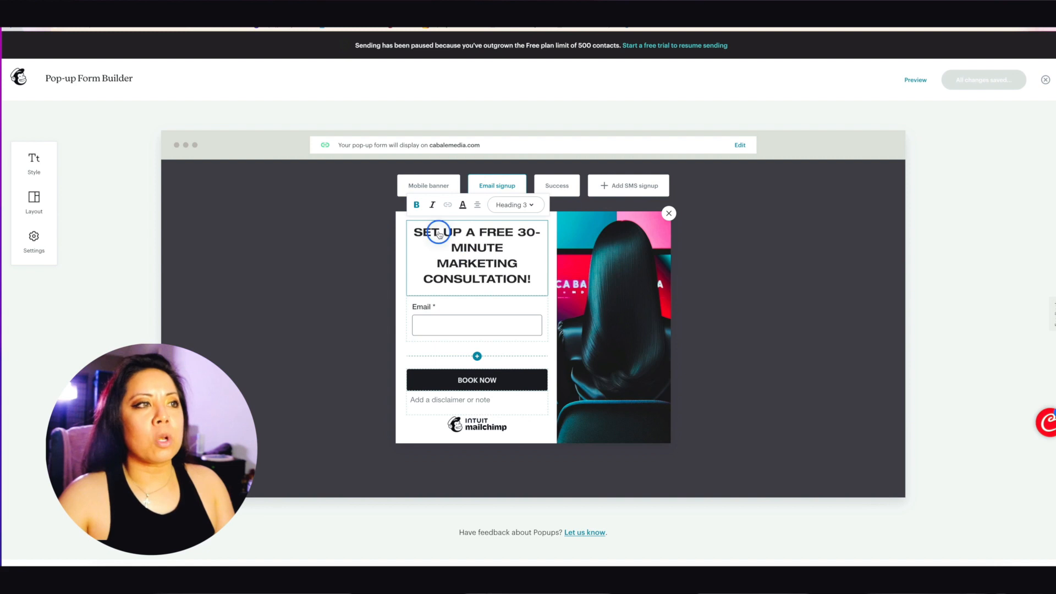
{"action": "triple_click", "coordinate": [438, 234]}
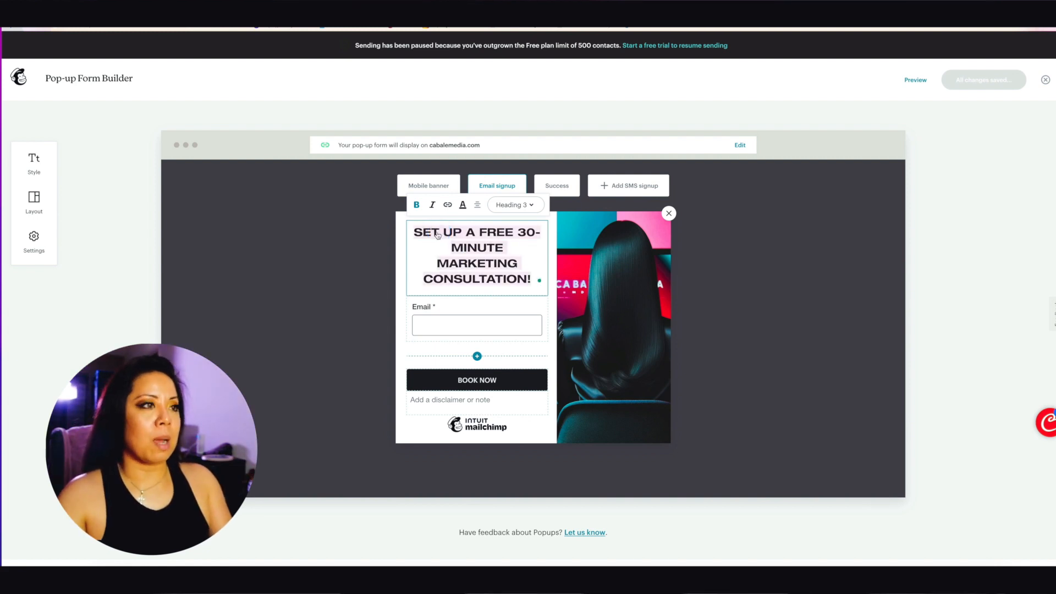
{"action": "key", "text": "BackSpace"}
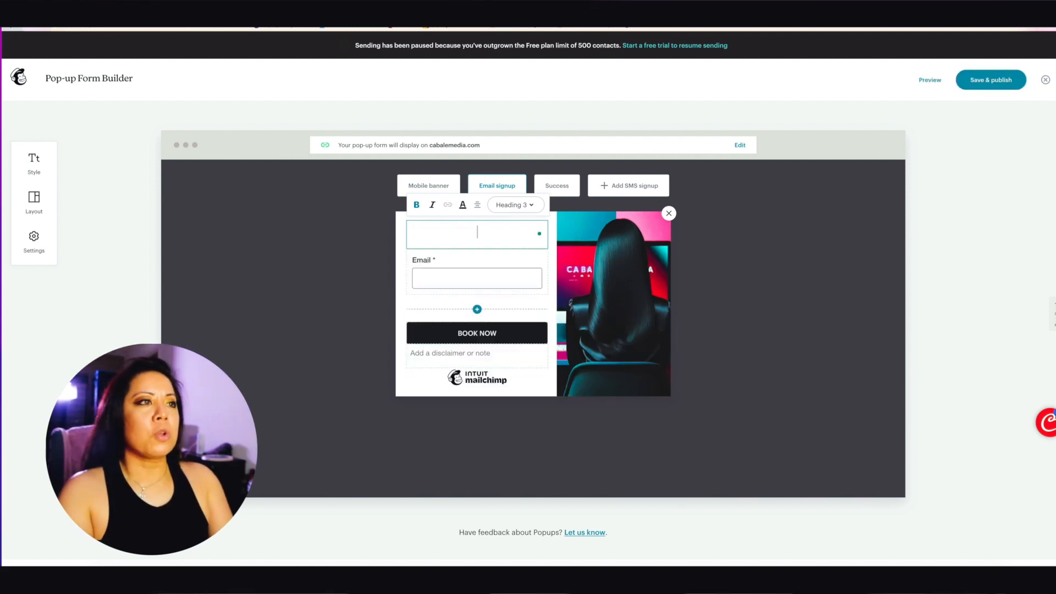
{"action": "type", "text": "Sig"}
{"action": "key", "text": "BackSpace"}
{"action": "key", "text": "BackSpace"}
{"action": "key", "text": "BackSpace"}
{"action": "type", "text": "W"}
{"action": "key", "text": "BackSpace"}
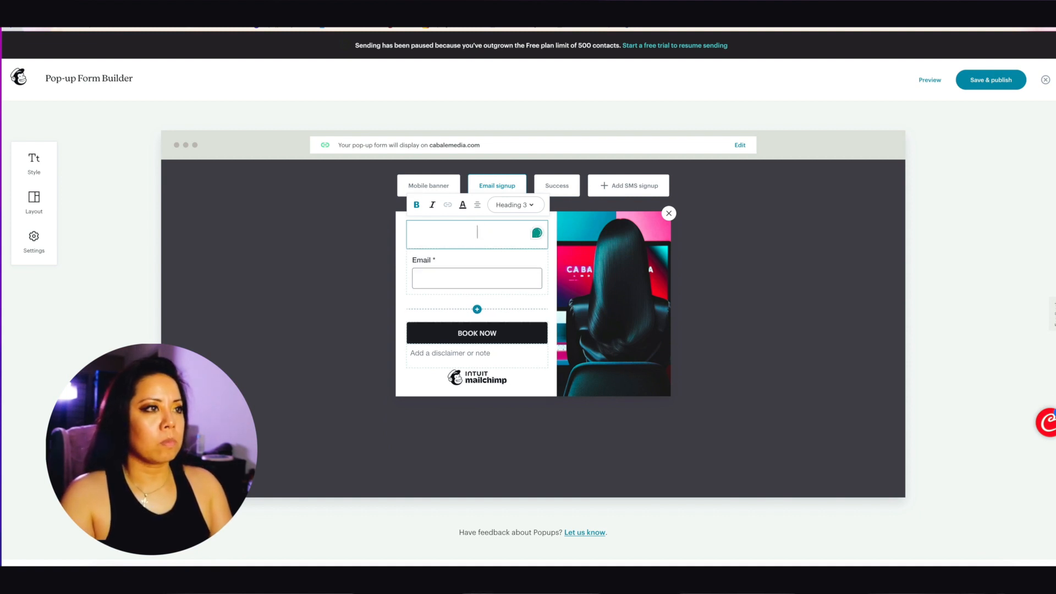
Step: Type the new heading 'SIGN UP TO RECEIVE ALL THINGS EMAIL MARKETING'
{"action": "type", "text": "SIGN UO"}
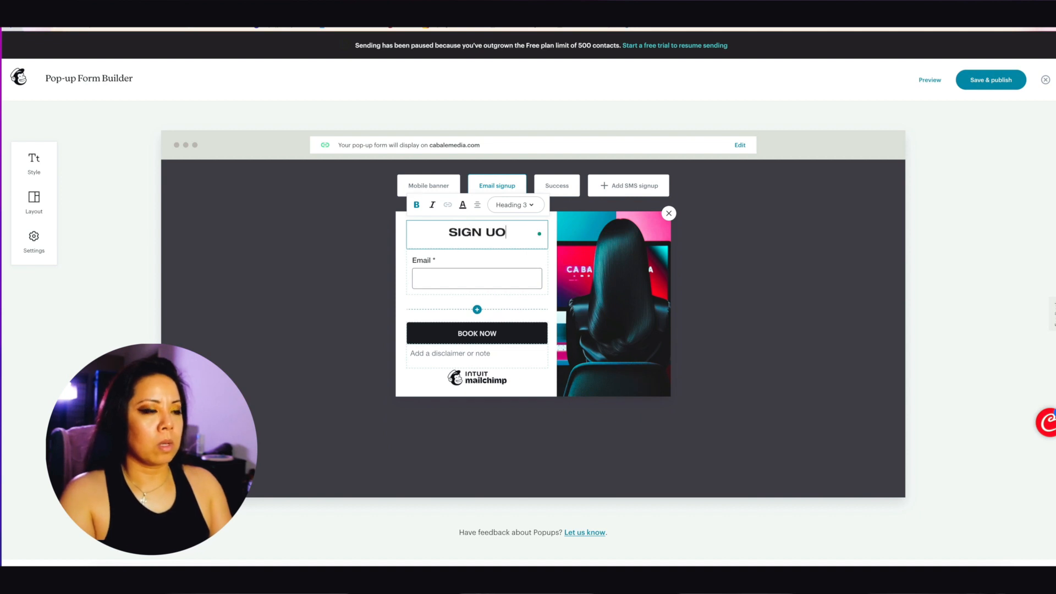
{"action": "key", "text": "BackSpace"}
{"action": "type", "text": "P TO REE"}
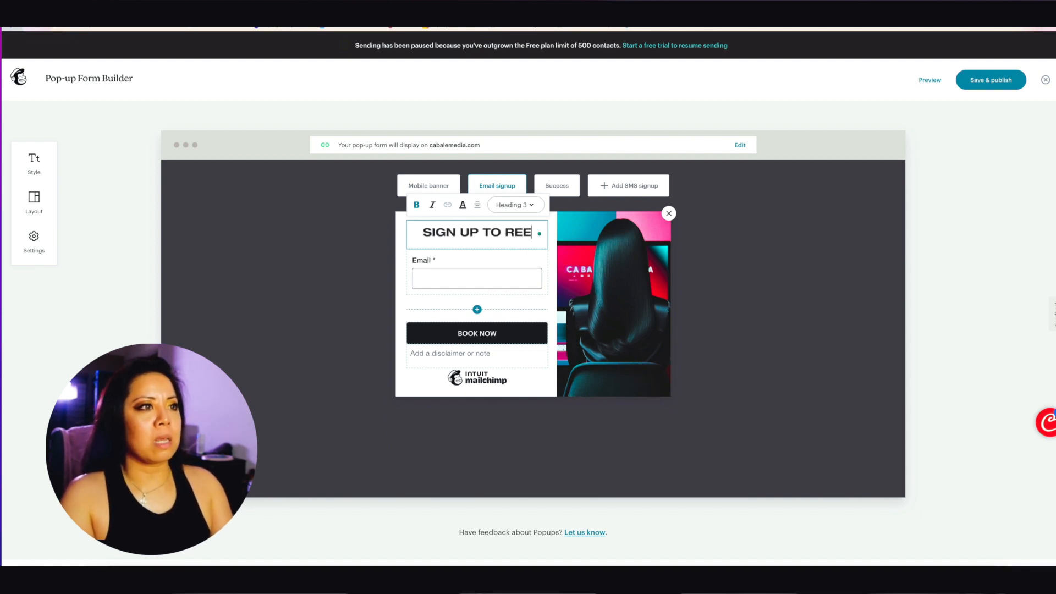
{"action": "key", "text": "BackSpace"}
{"action": "type", "text": "CE"}
{"action": "type", "text": "VE FREE"}
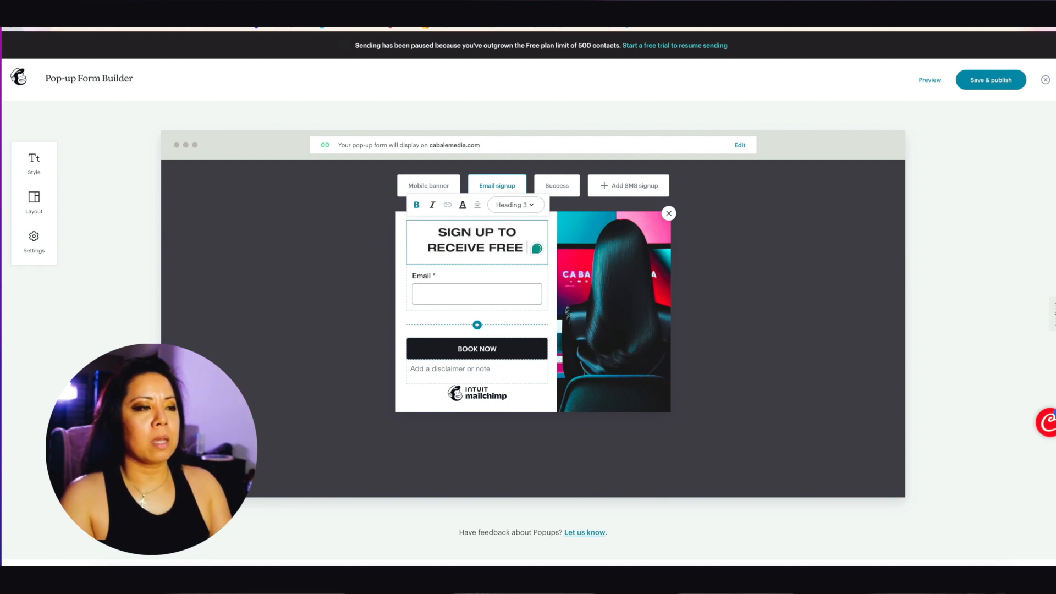
{"action": "key", "text": "BackSpace"}
{"action": "key", "text": "BackSpace"}
{"action": "key", "text": "BackSpace"}
{"action": "key", "text": "BackSpace"}
{"action": "key", "text": "BackSpace"}
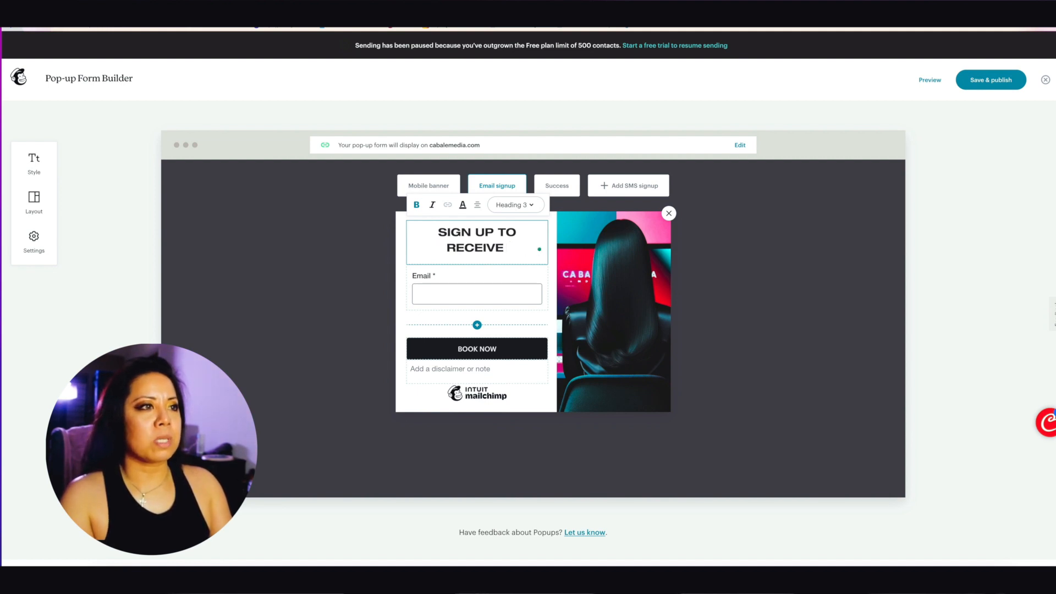
{"action": "type", "text": "ALL THI"}
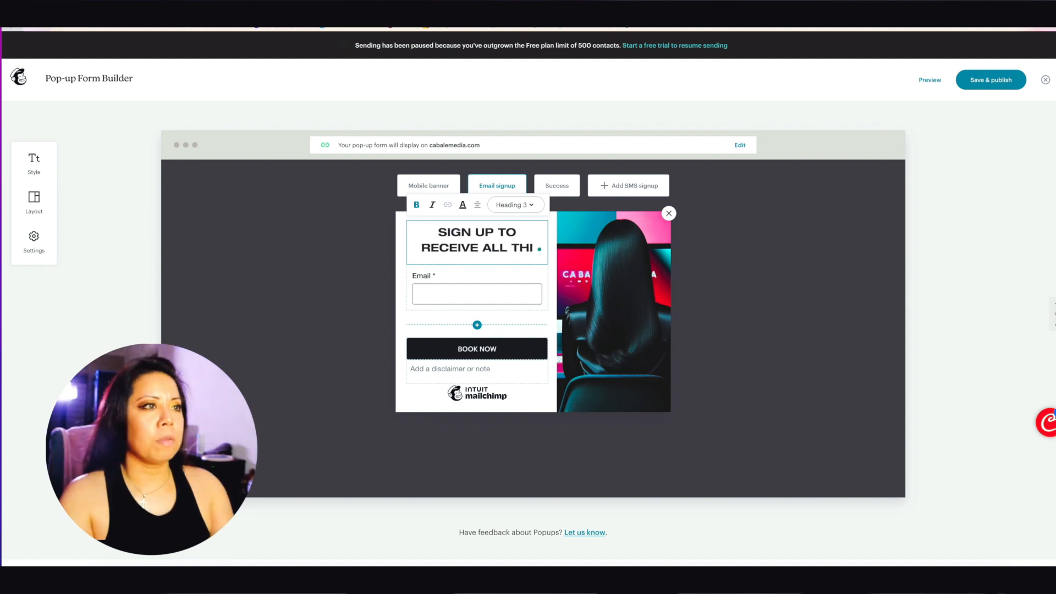
{"action": "type", "text": "NGS EAIL"}
{"action": "key", "text": "BackSpace"}
{"action": "key", "text": "BackSpace"}
{"action": "key", "text": "BackSpace"}
{"action": "type", "text": "M"}
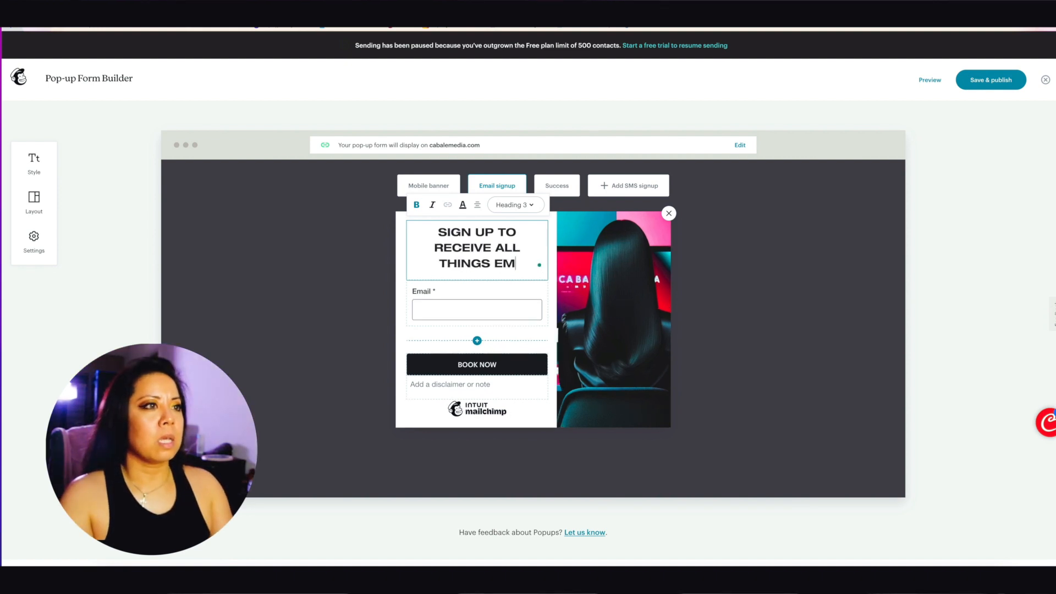
{"action": "type", "text": "AIL MARKE"}
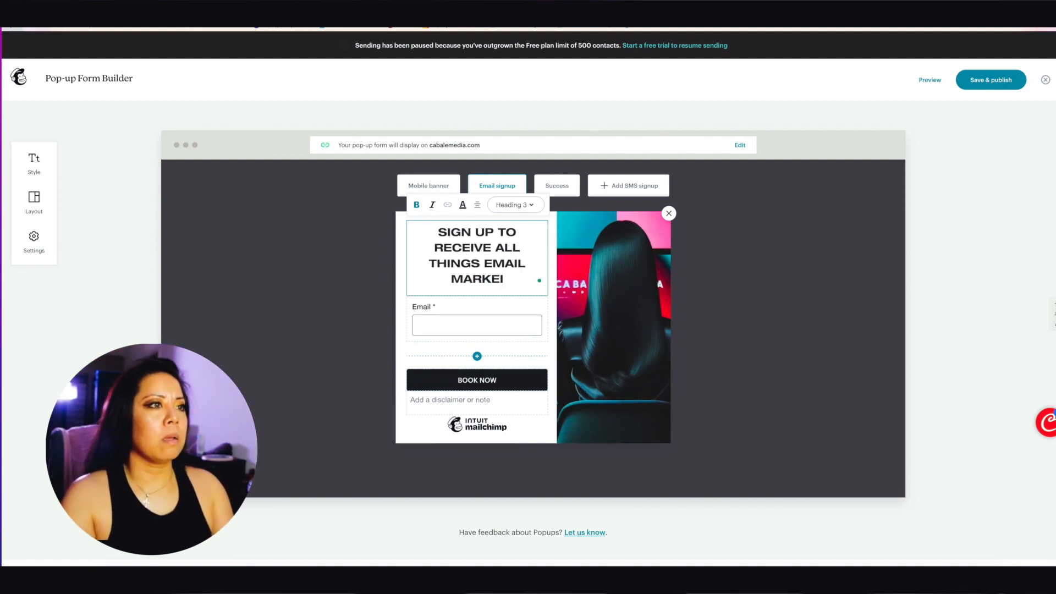
{"action": "type", "text": "TING"}
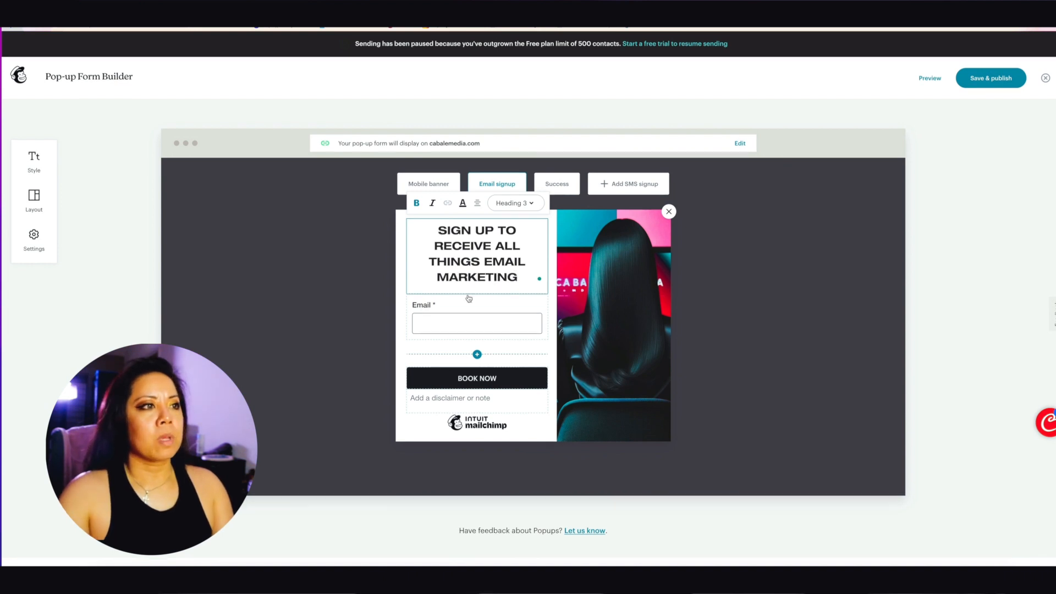
Step: Add a First Name field directly below the Email field
{"action": "left_click", "coordinate": [477, 354]}
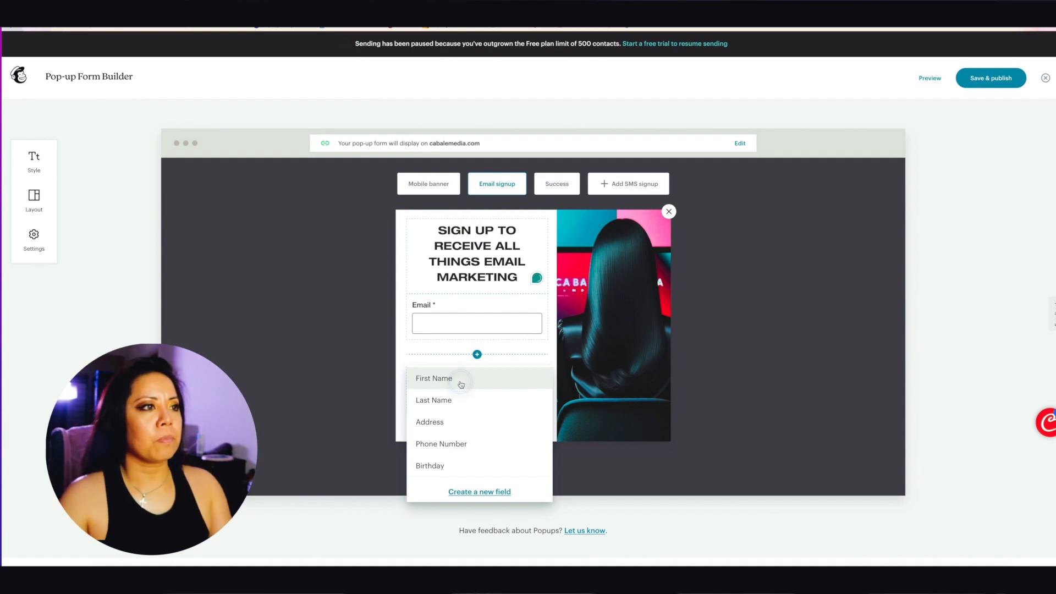
{"action": "left_click", "coordinate": [444, 382]}
{"action": "left_click", "coordinate": [444, 382]}
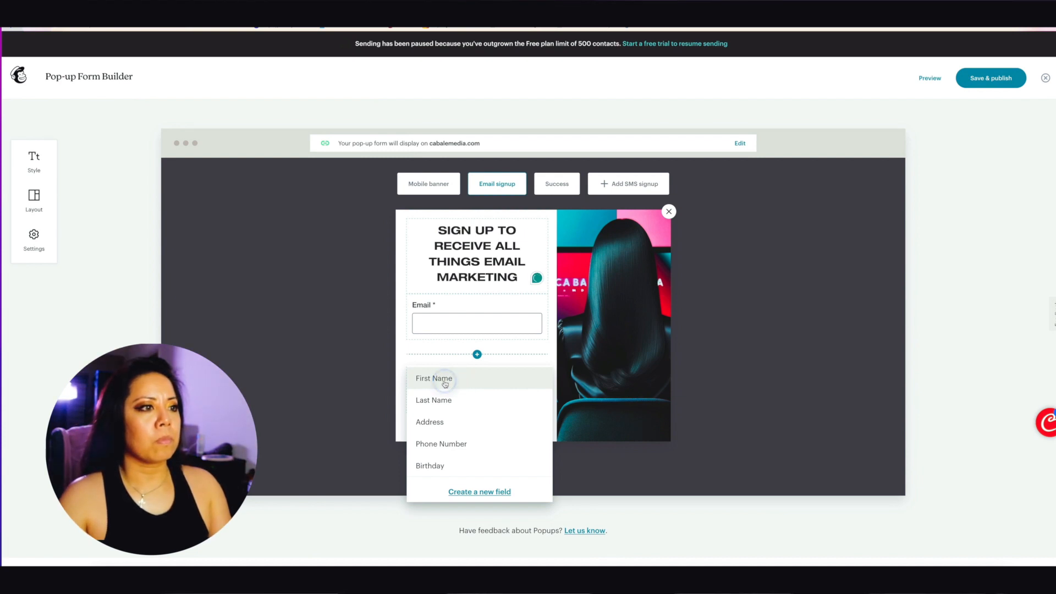
{"action": "left_click", "coordinate": [531, 339]}
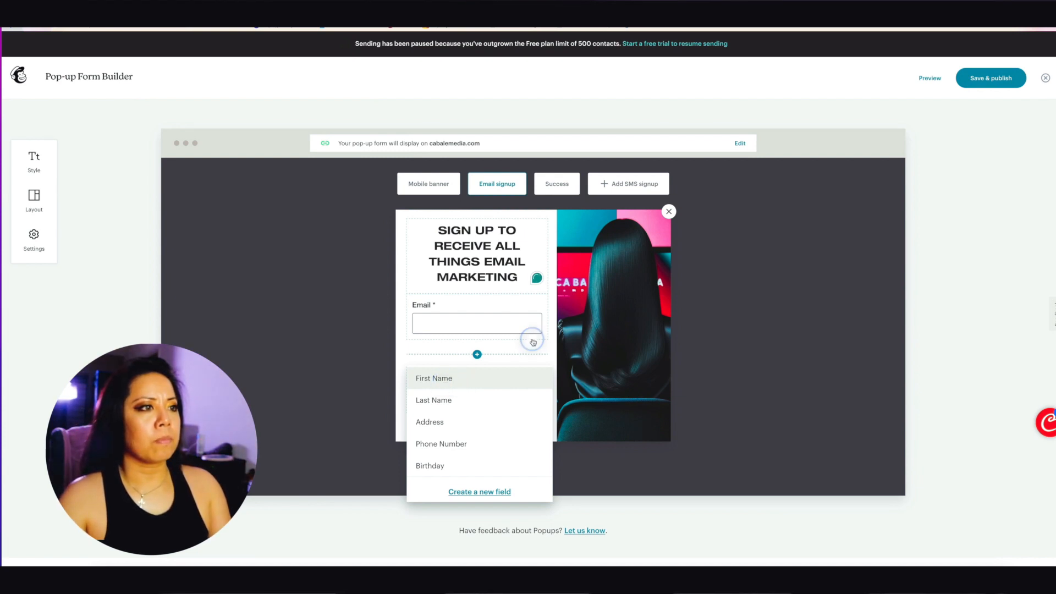
{"action": "left_click", "coordinate": [448, 379]}
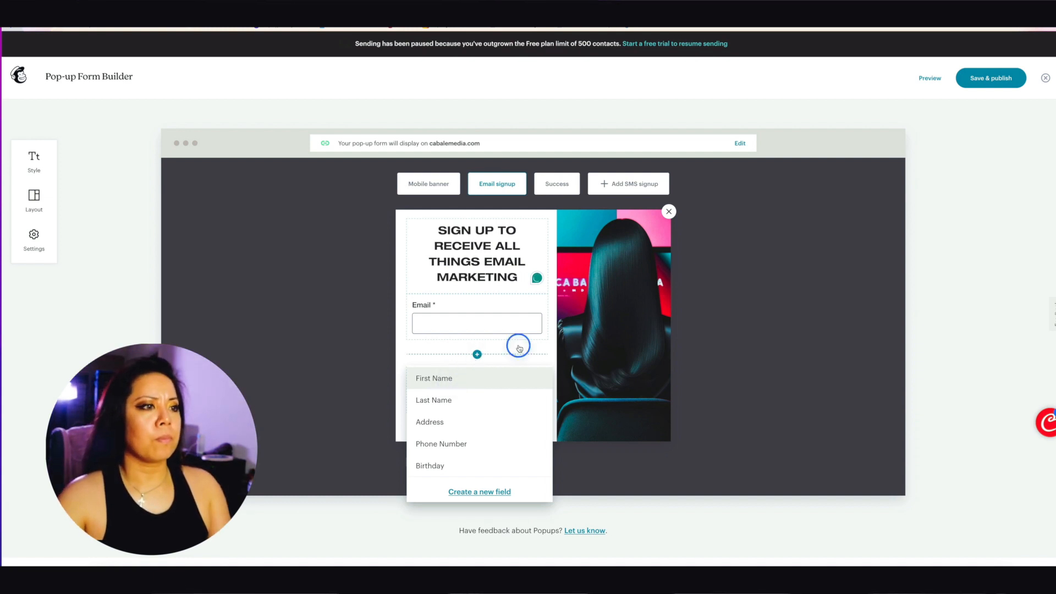
{"action": "left_click", "coordinate": [458, 400]}
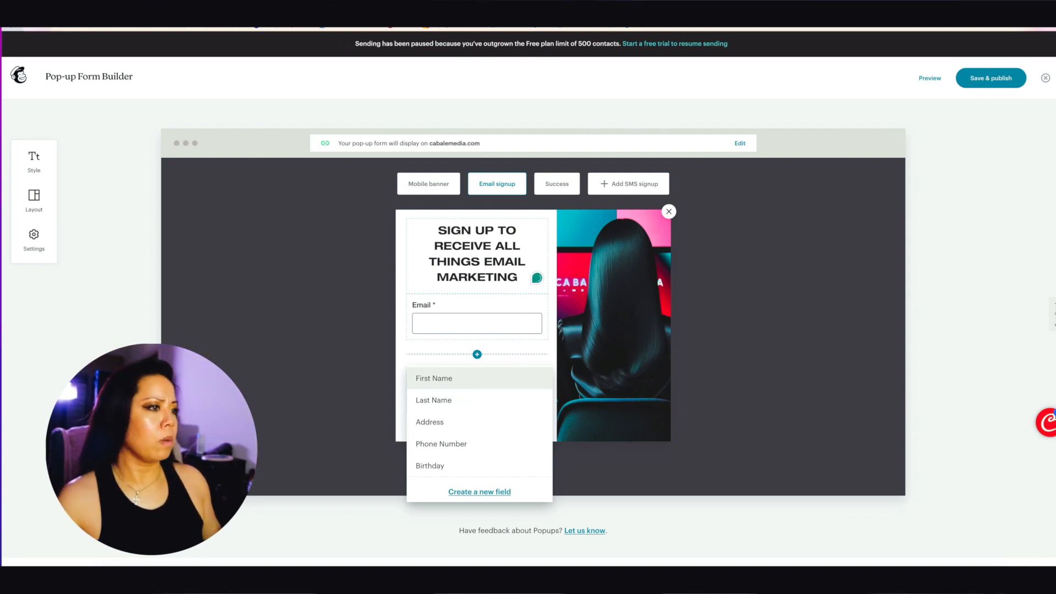
{"action": "left_click", "coordinate": [434, 378]}
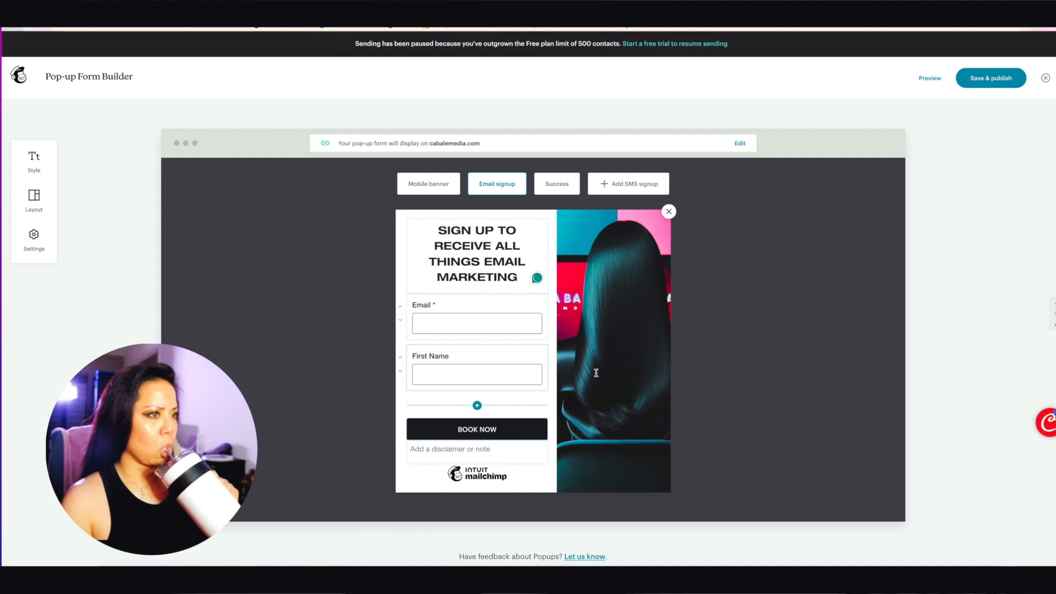
{"action": "left_click", "coordinate": [476, 406]}
{"action": "left_click", "coordinate": [474, 376]}
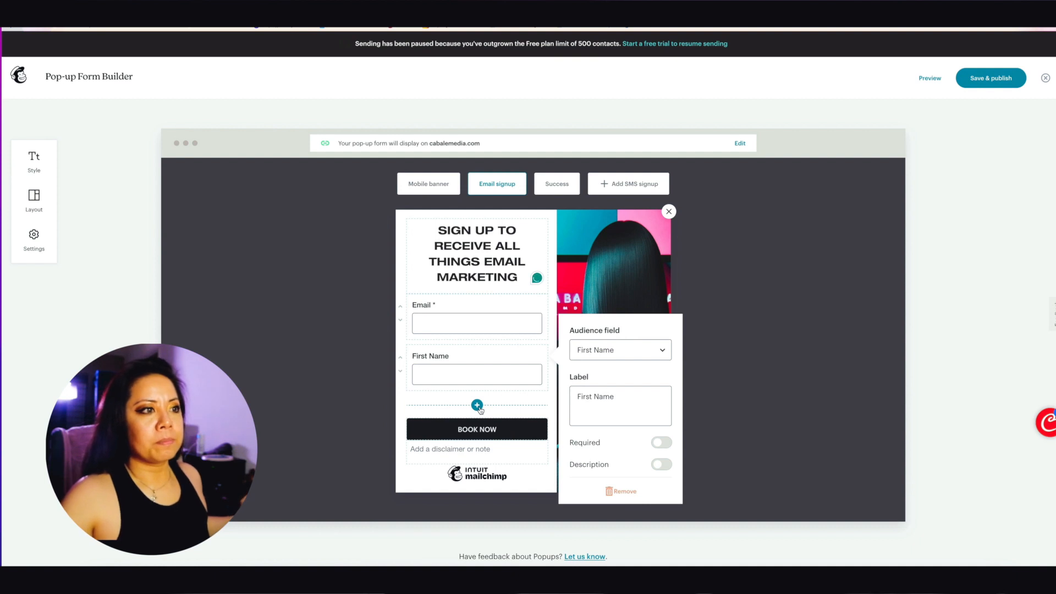
Step: Add a Phone Number field beneath First Name
{"action": "left_click", "coordinate": [477, 405]}
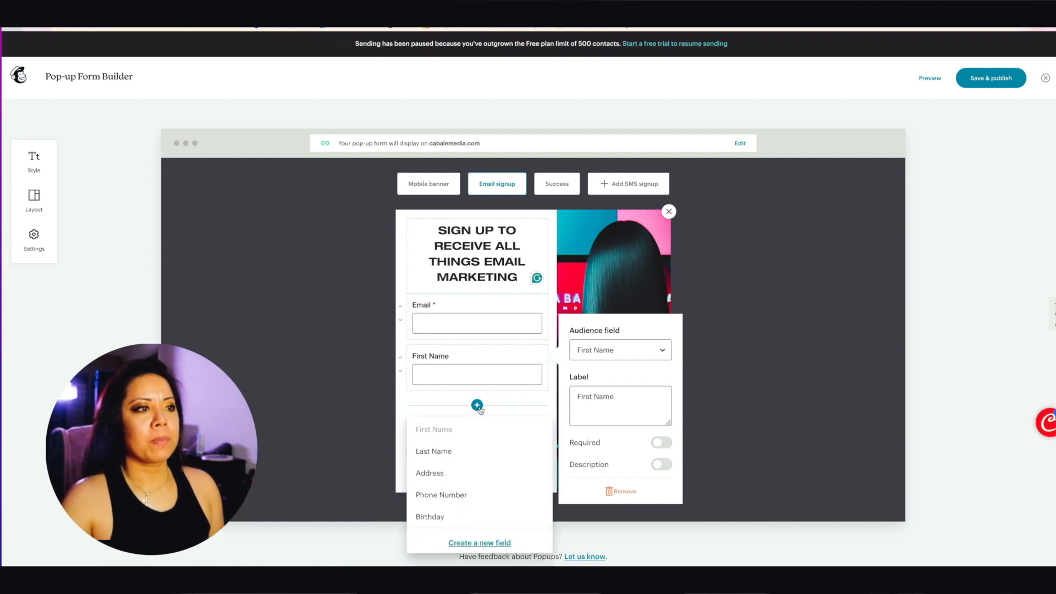
{"action": "left_click", "coordinate": [467, 496]}
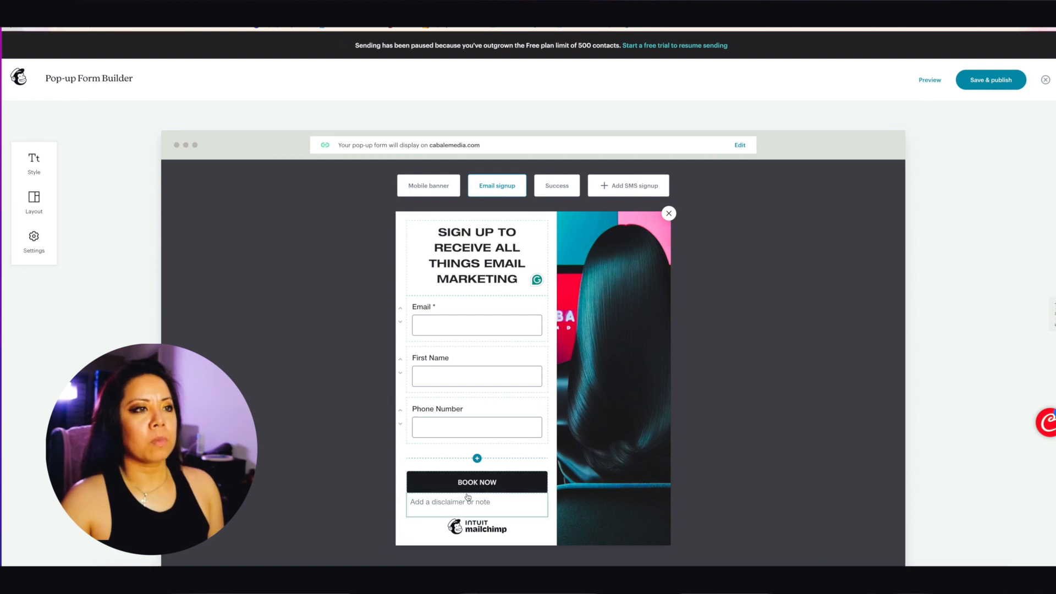
{"action": "left_click", "coordinate": [577, 456]}
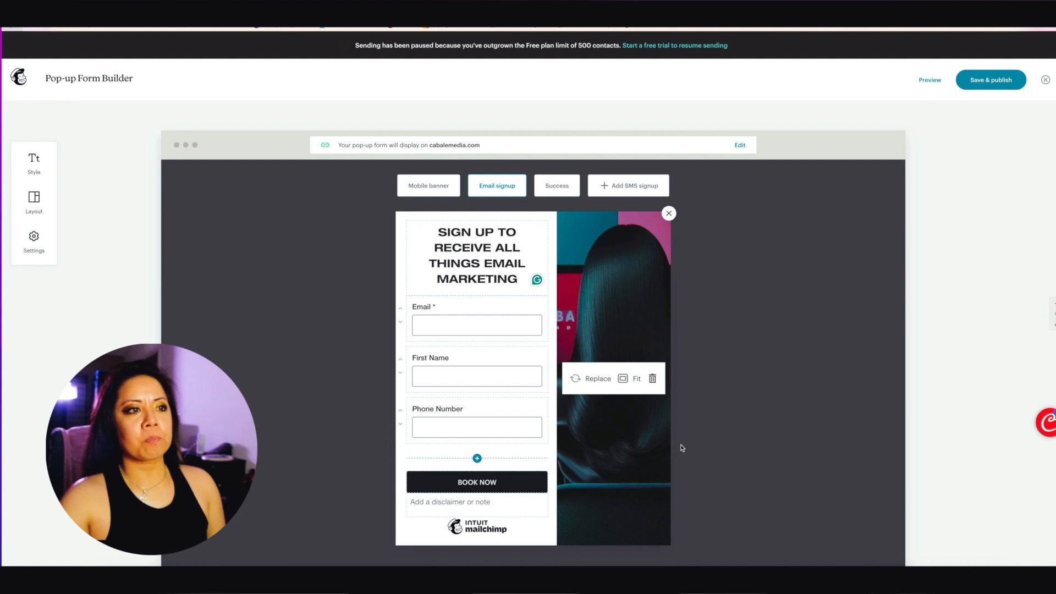
Step: Relabel the BOOK NOW button to read CLICK ME
{"action": "left_click", "coordinate": [471, 483]}
{"action": "left_click", "coordinate": [479, 484]}
{"action": "triple_click", "coordinate": [479, 483]}
{"action": "left_click", "coordinate": [496, 484]}
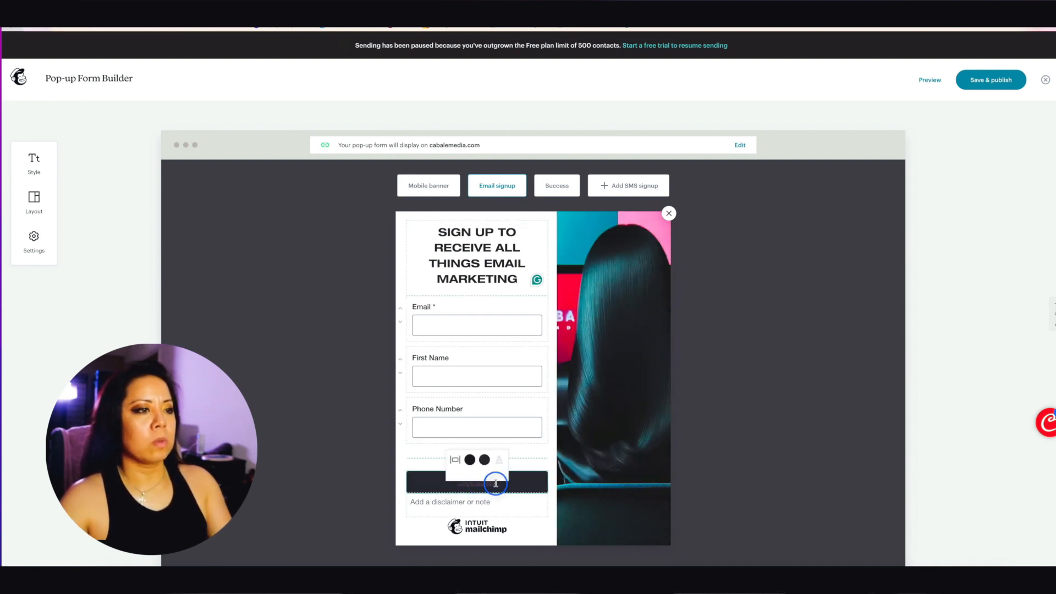
{"action": "type", "text": "CLICK ME"}
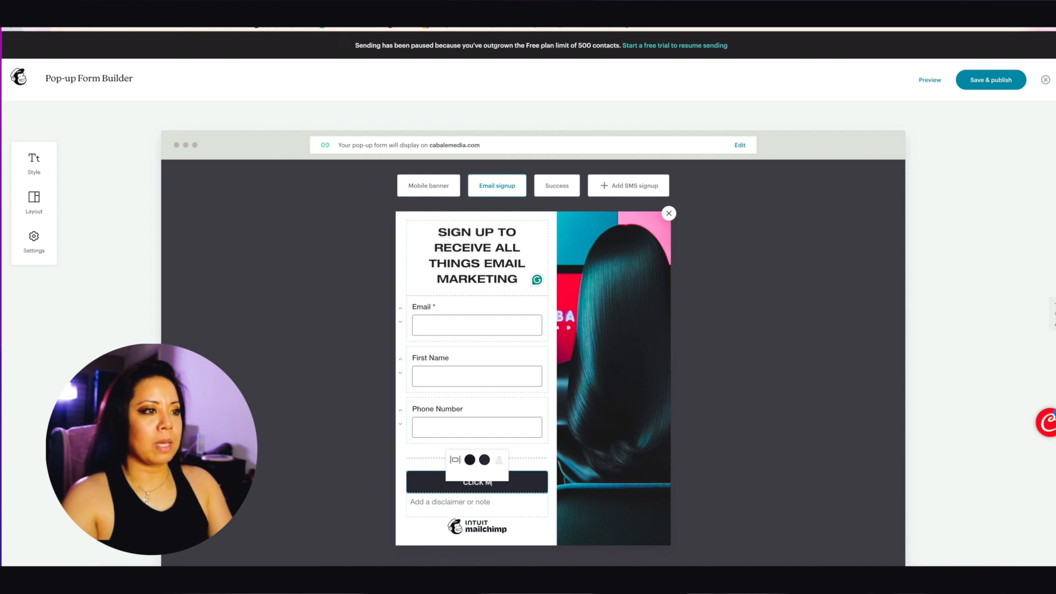
{"action": "left_click", "coordinate": [623, 352]}
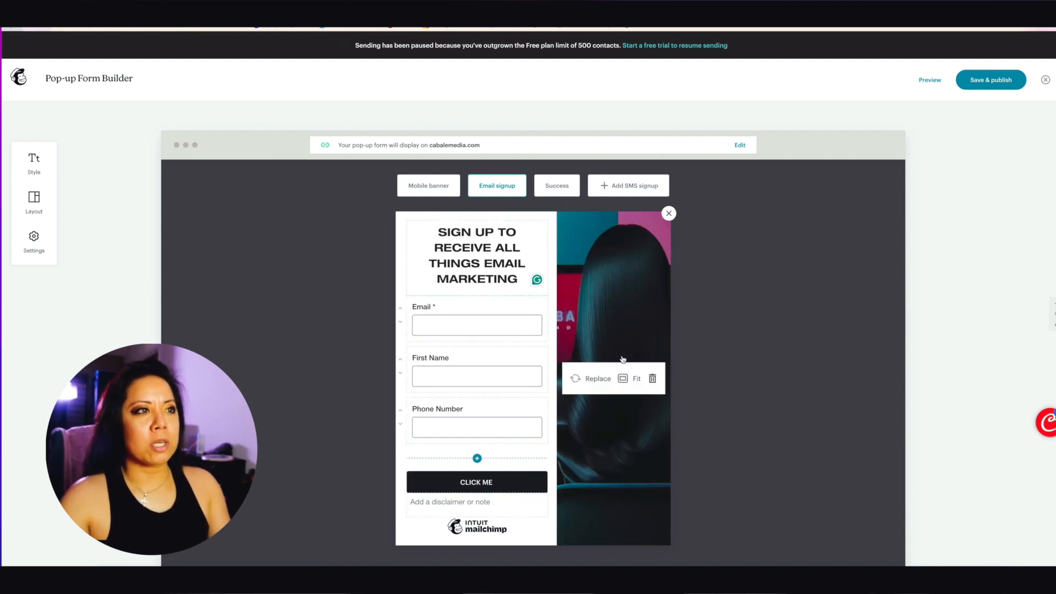
Step: Replace the photo beside the form with the Cabale Media logo from Content studio
{"action": "left_click", "coordinate": [601, 383]}
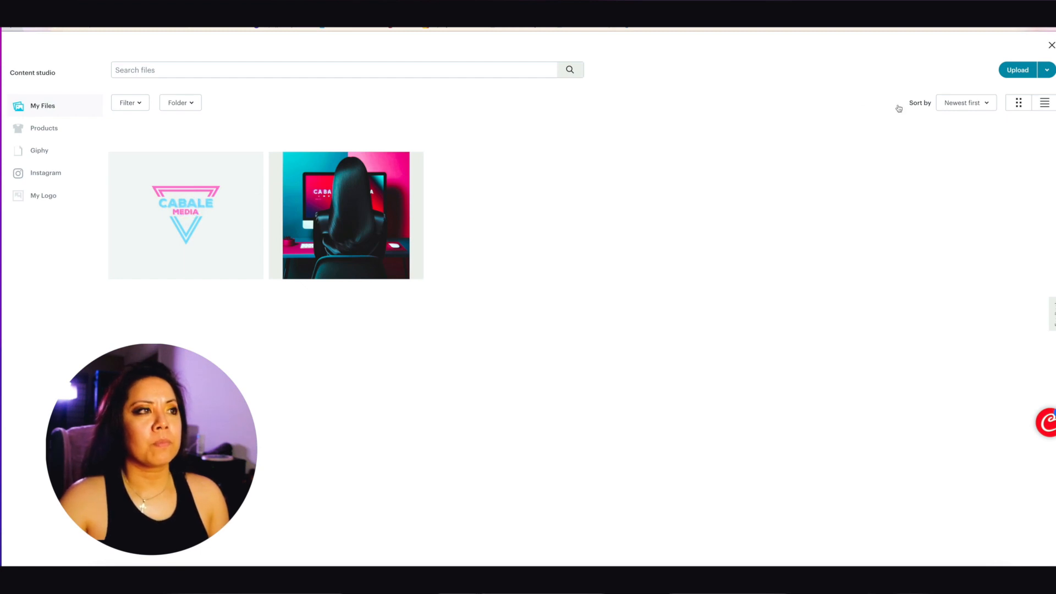
{"action": "left_click", "coordinate": [1041, 74]}
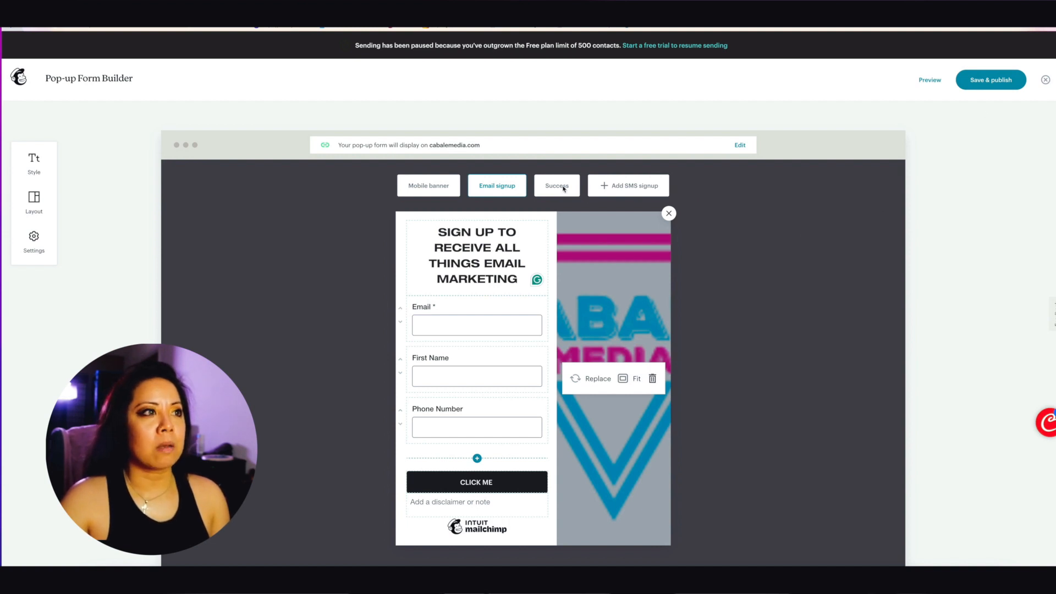
{"action": "left_click", "coordinate": [429, 192]}
Step: Check the Mobile banner and 'Thanks for booking!' Success versions, then close the builder
{"action": "left_click", "coordinate": [427, 185]}
{"action": "left_click", "coordinate": [423, 184]}
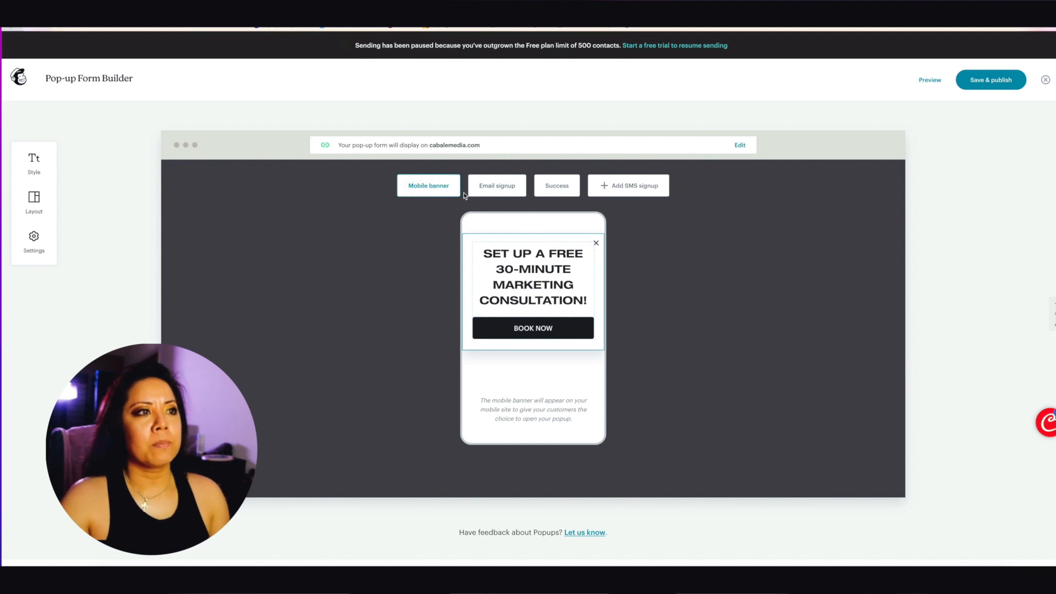
{"action": "left_click", "coordinate": [559, 189]}
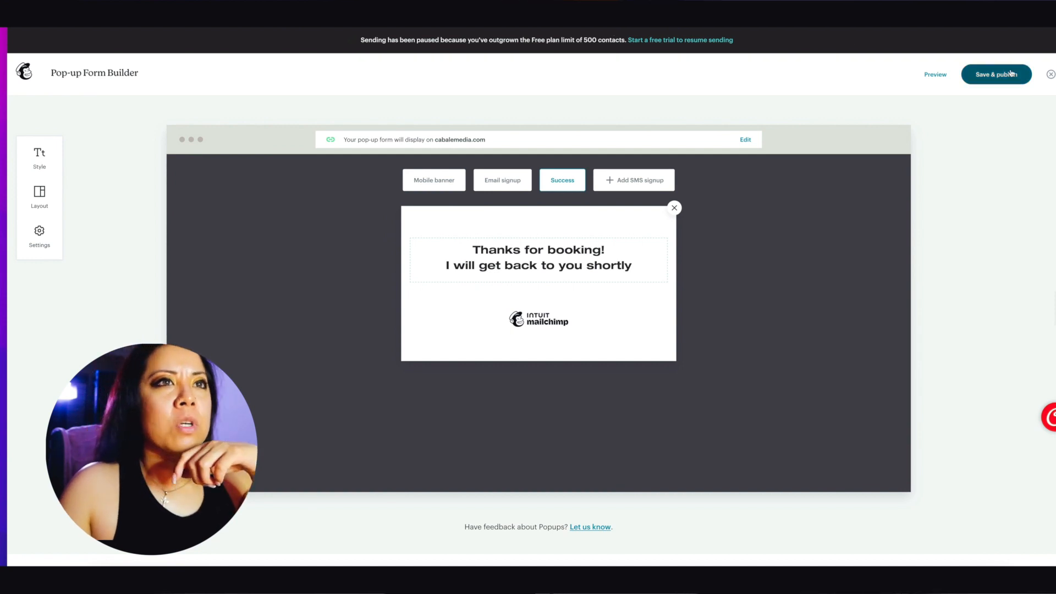
{"action": "left_click", "coordinate": [1051, 76]}
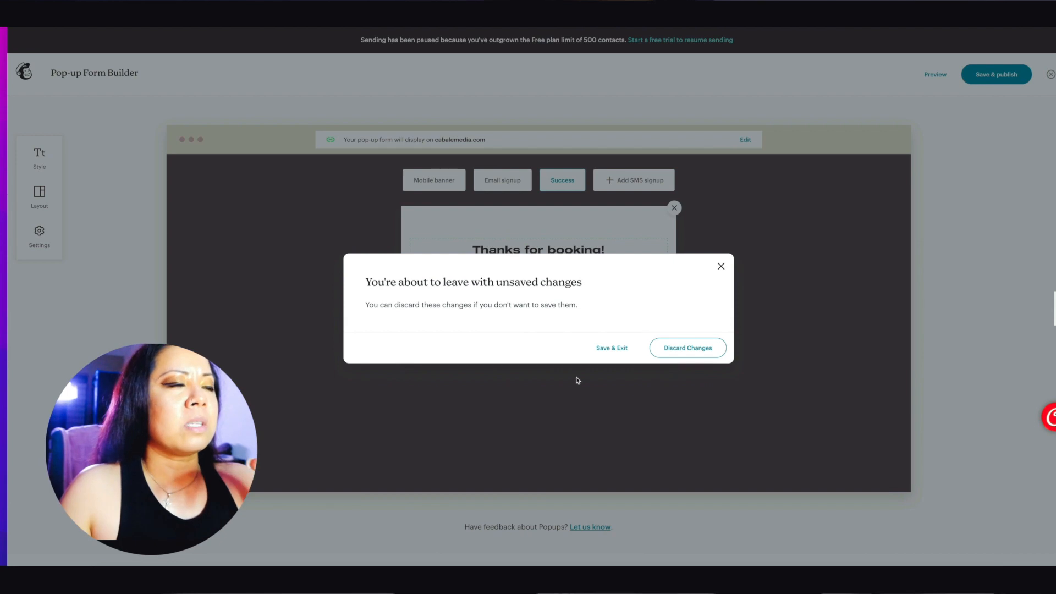
Step: Discard the unsaved pop-up changes and confirm leaving the page
{"action": "left_click", "coordinate": [680, 349]}
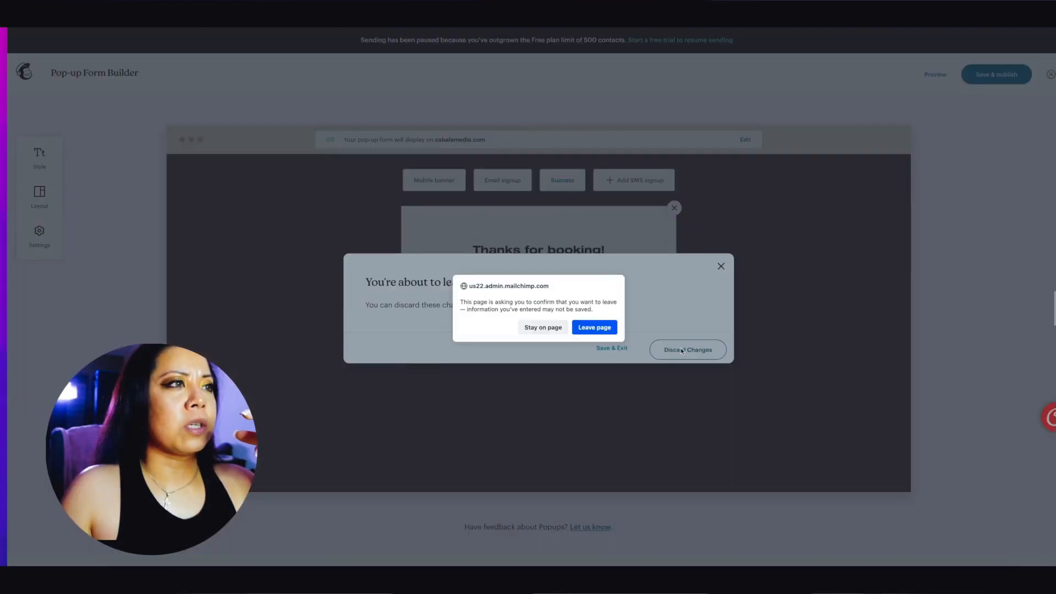
{"action": "left_click", "coordinate": [586, 328]}
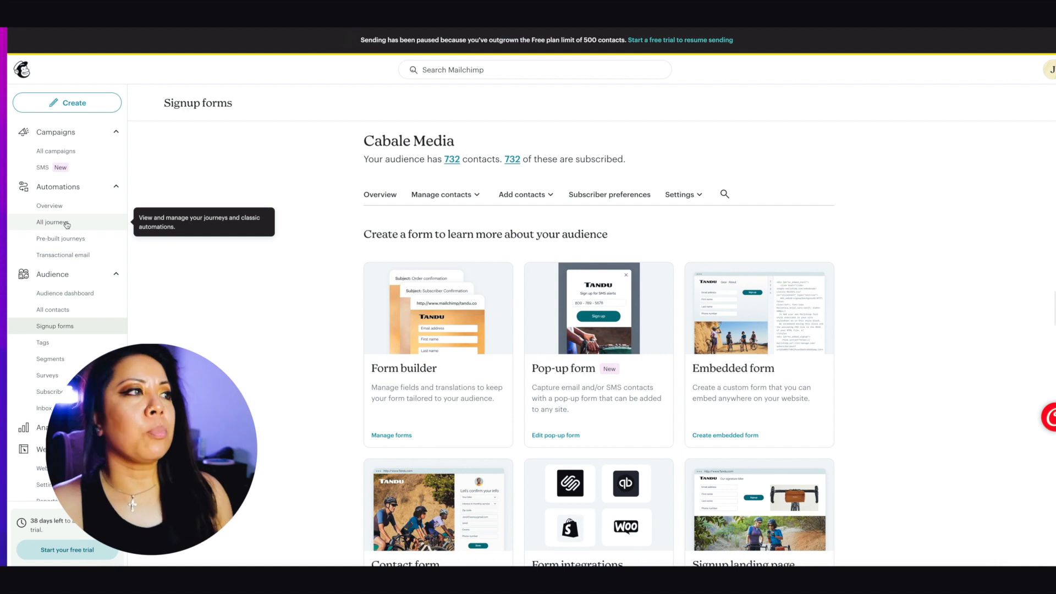
Step: Open the Cabale Media Audience dashboard and choose Settings under Manage Audience
{"action": "left_click", "coordinate": [57, 274]}
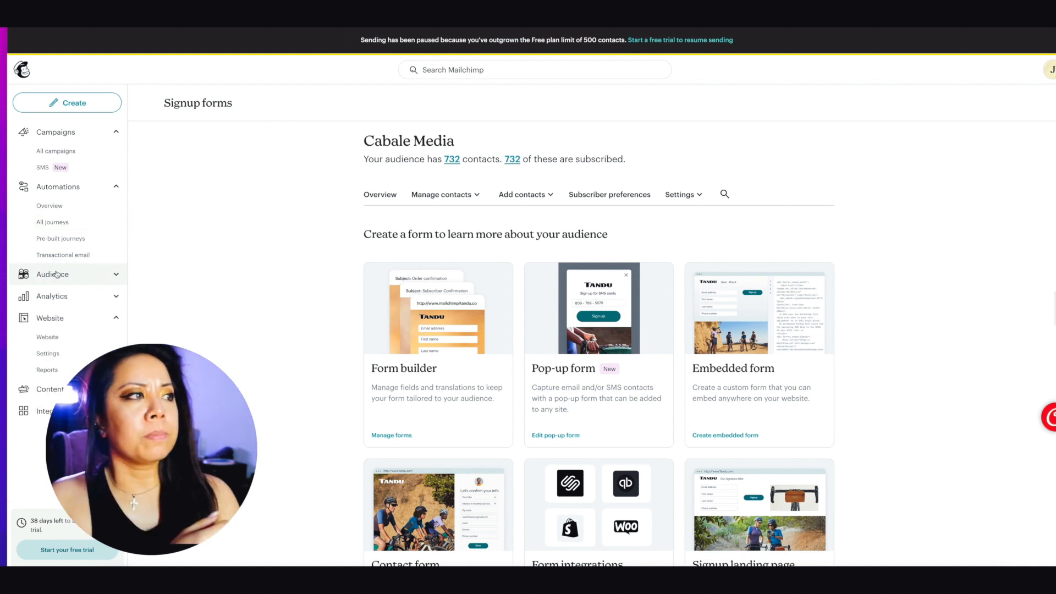
{"action": "left_click", "coordinate": [118, 275]}
{"action": "scroll", "coordinate": [557, 300], "scroll_direction": "down", "scroll_amount": 10}
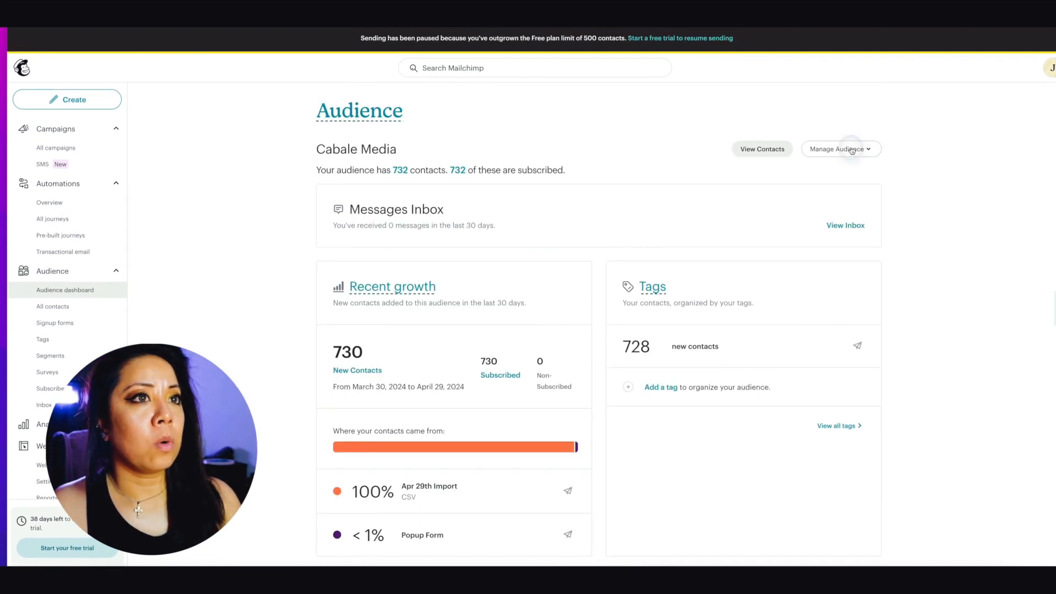
{"action": "left_click", "coordinate": [851, 150]}
{"action": "left_click", "coordinate": [850, 150]}
{"action": "left_click", "coordinate": [848, 152]}
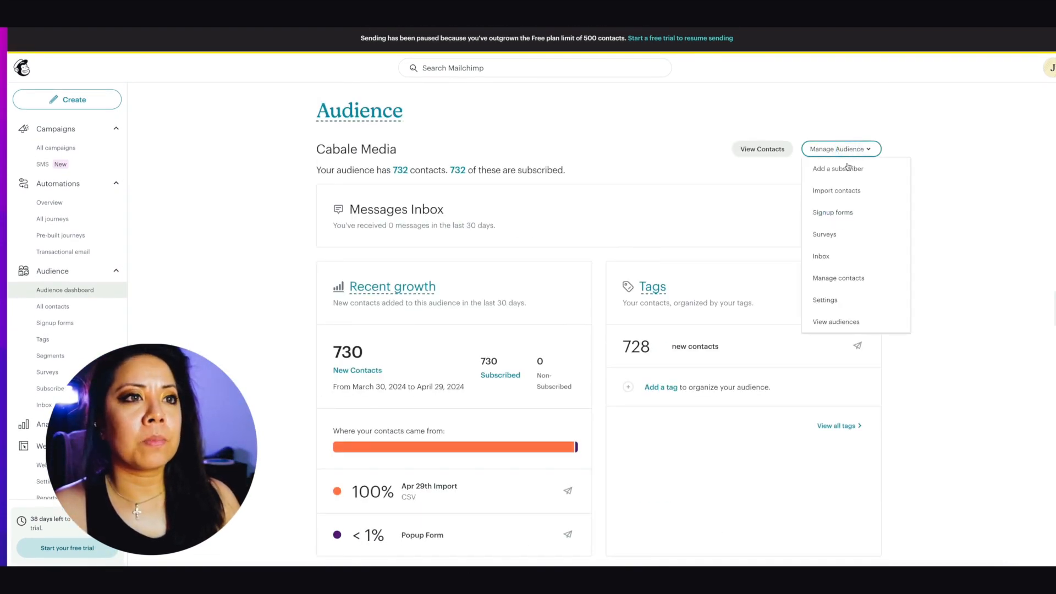
{"action": "scroll", "coordinate": [855, 277], "scroll_direction": "down", "scroll_amount": 1}
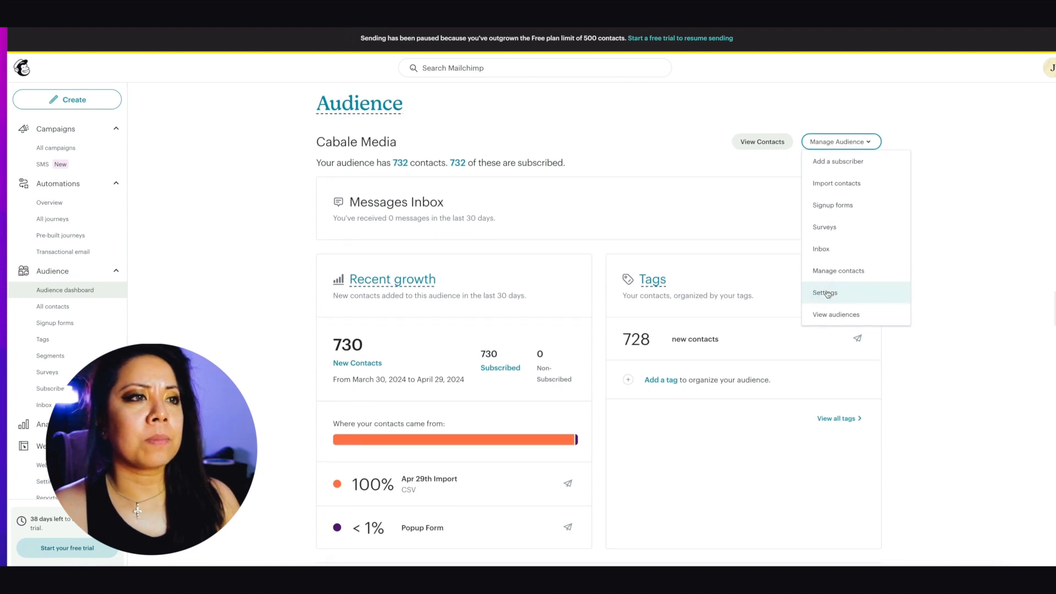
{"action": "left_click", "coordinate": [826, 294]}
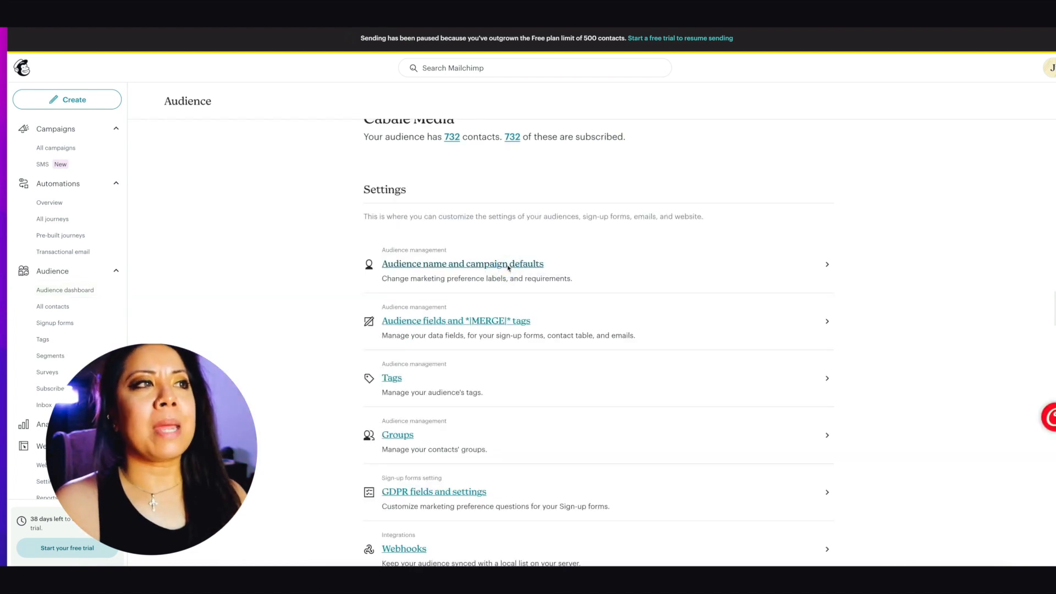
Step: Enable double opt-in under Form settings in Audience name and campaign defaults
{"action": "left_click", "coordinate": [508, 266]}
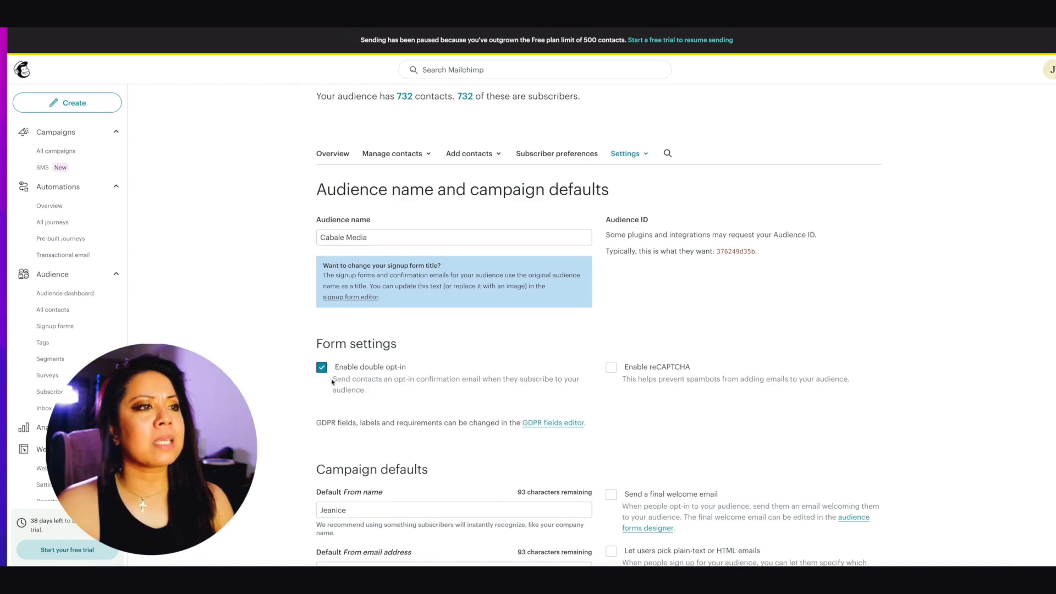
{"action": "left_click_drag", "start_coordinate": [459, 384], "coordinate": [572, 386]}
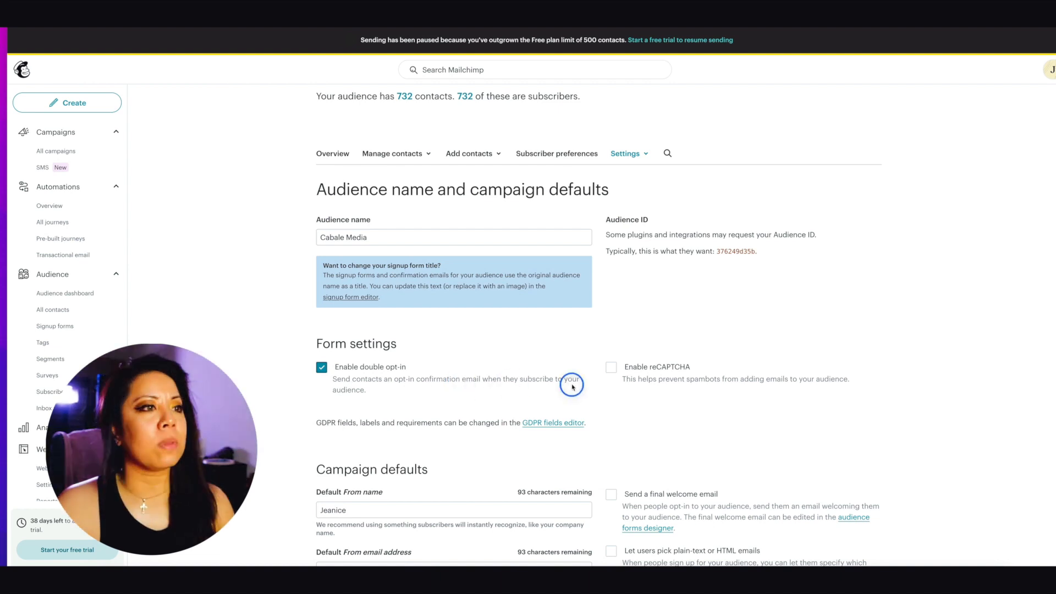
{"action": "scroll", "coordinate": [465, 418], "scroll_direction": "down", "scroll_amount": 4}
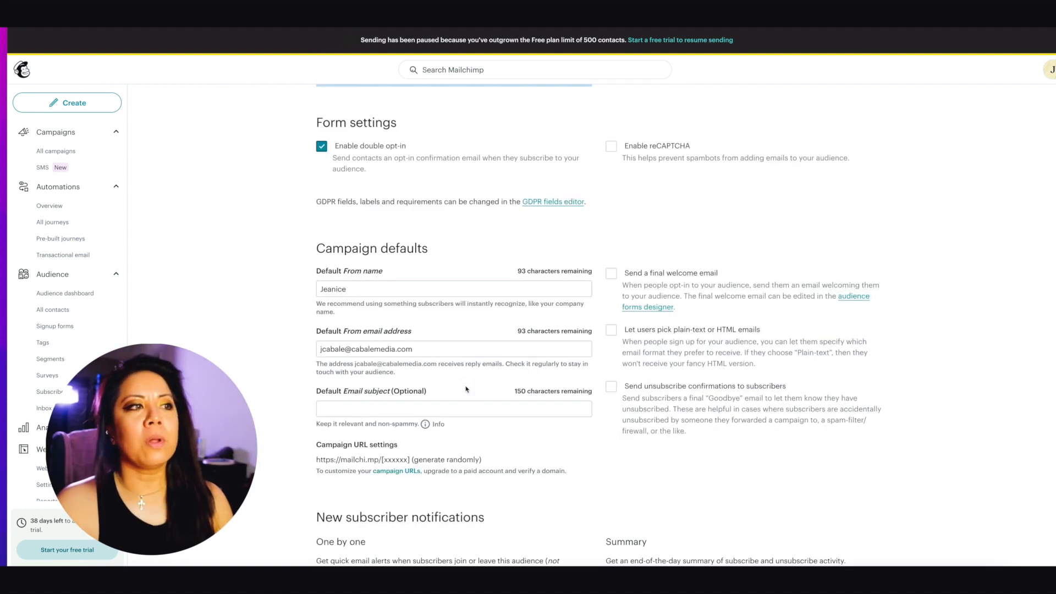